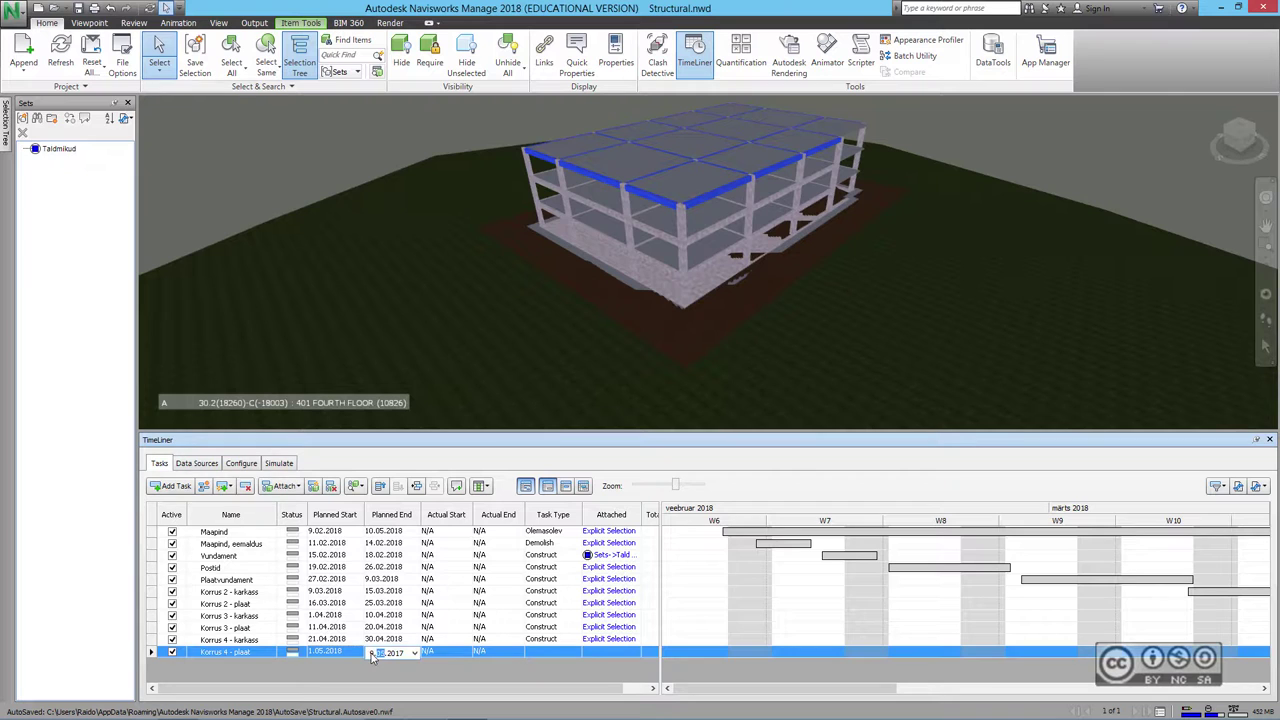
Attach the fourth floor's Floors to the Korrus 4 - plaat task and set its task type to Construct
{"action": "left_click", "coordinate": [78, 328]}
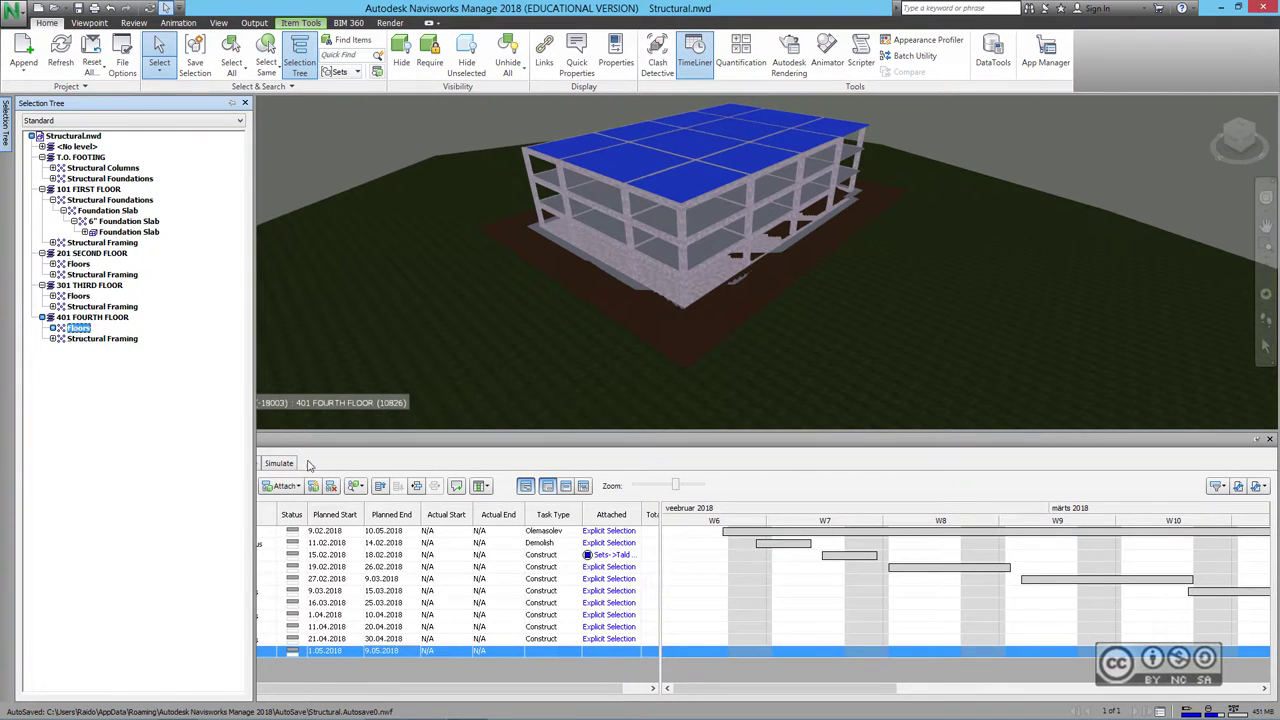
{"action": "right_click", "coordinate": [602, 651]}
{"action": "left_click", "coordinate": [665, 534]}
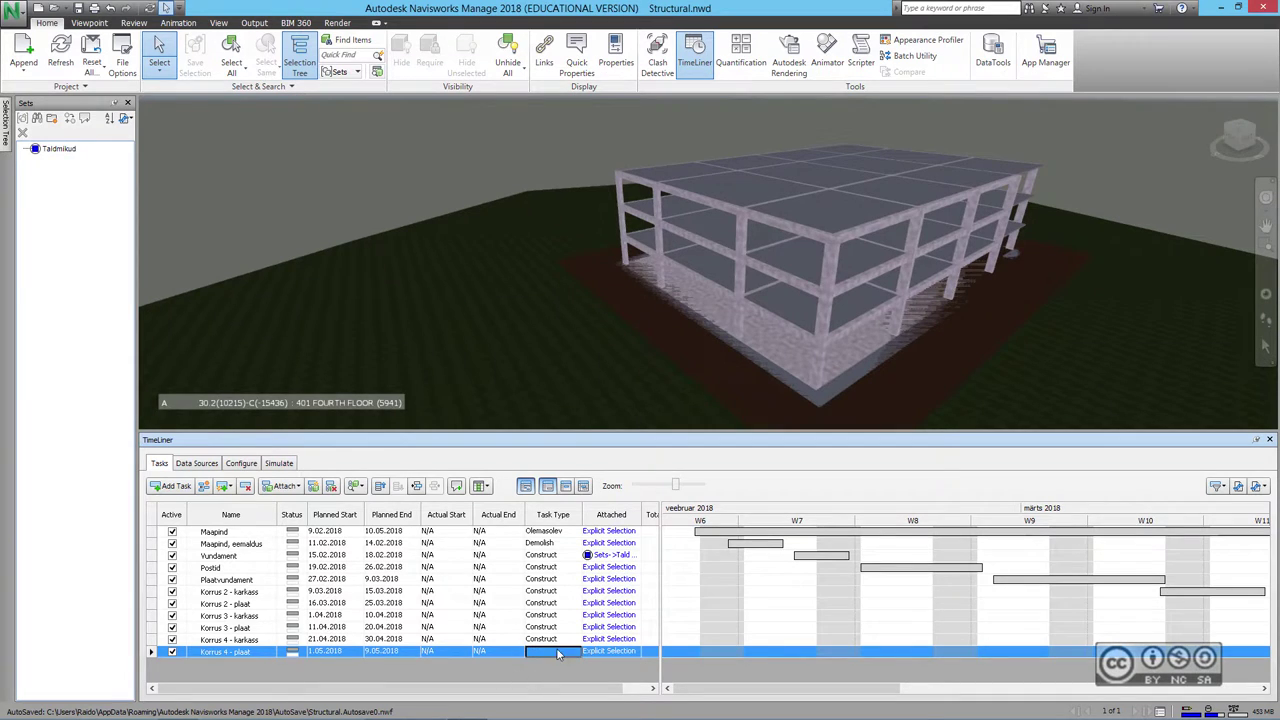
{"action": "left_click", "coordinate": [559, 653]}
{"action": "left_click", "coordinate": [552, 665]}
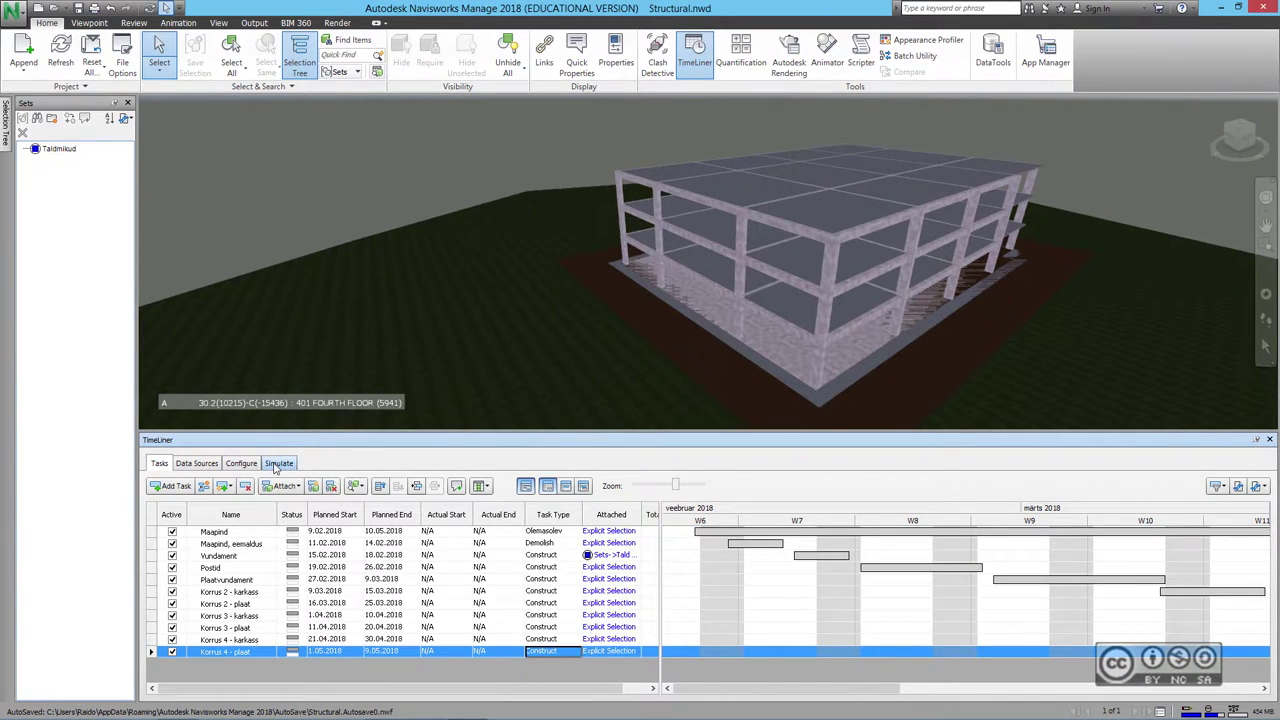
Play the TimeLiner construction simulation through the whole schedule and return to the task list
{"action": "left_click", "coordinate": [278, 464]}
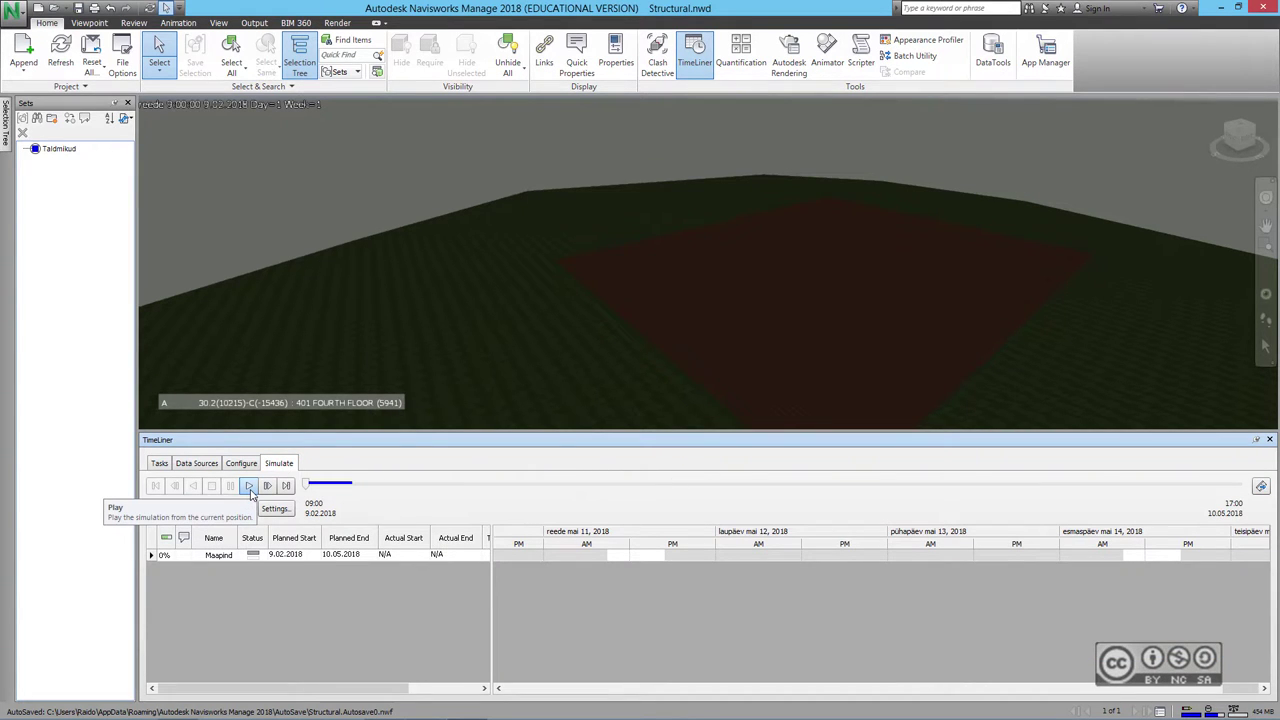
{"action": "left_click", "coordinate": [249, 488]}
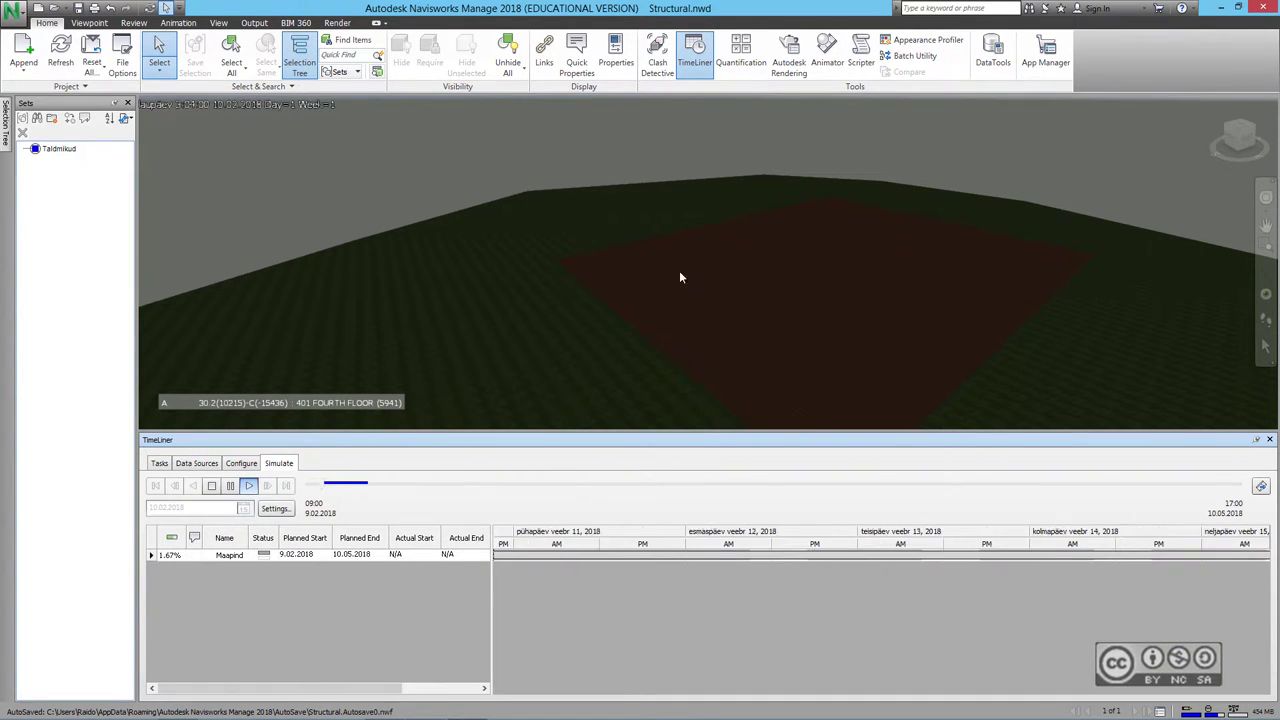
{"action": "middle_click_drag", "start_coordinate": [720, 327], "coordinate": [758, 286], "text": "shift"}
{"action": "scroll", "coordinate": [758, 286], "scroll_direction": "down", "scroll_amount": 5}
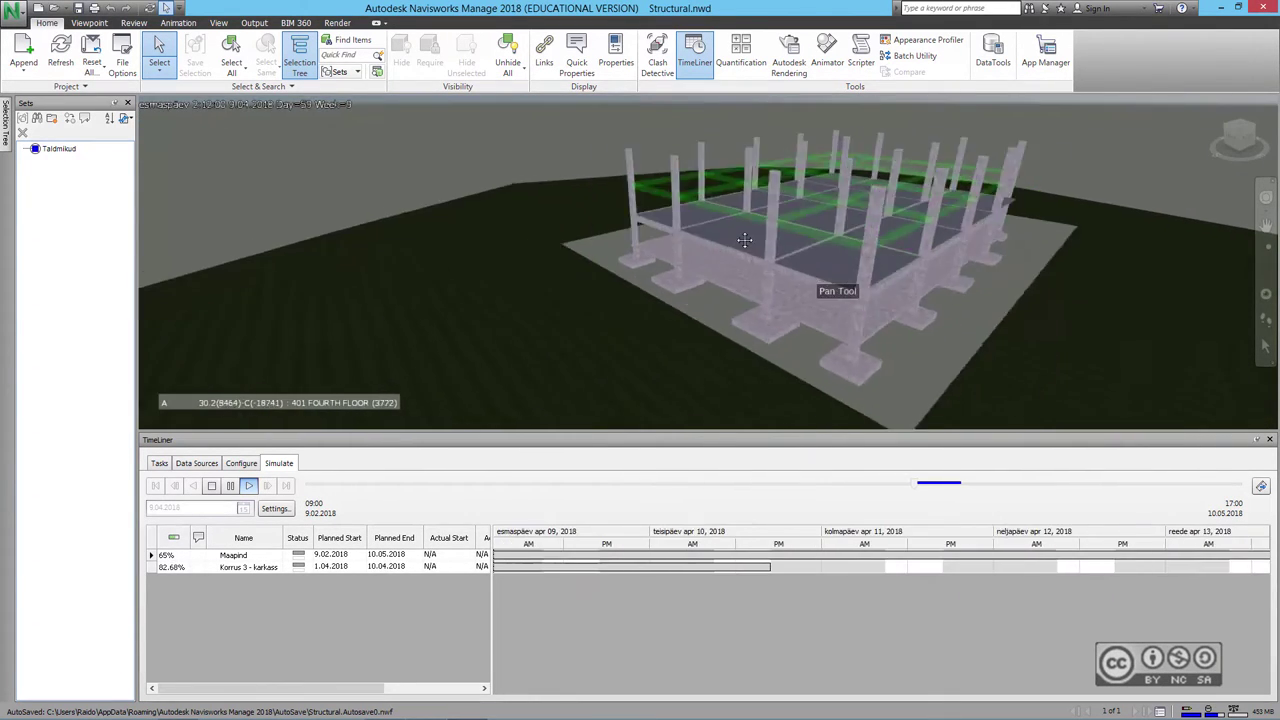
{"action": "scroll", "coordinate": [786, 251], "scroll_direction": "down", "scroll_amount": 3}
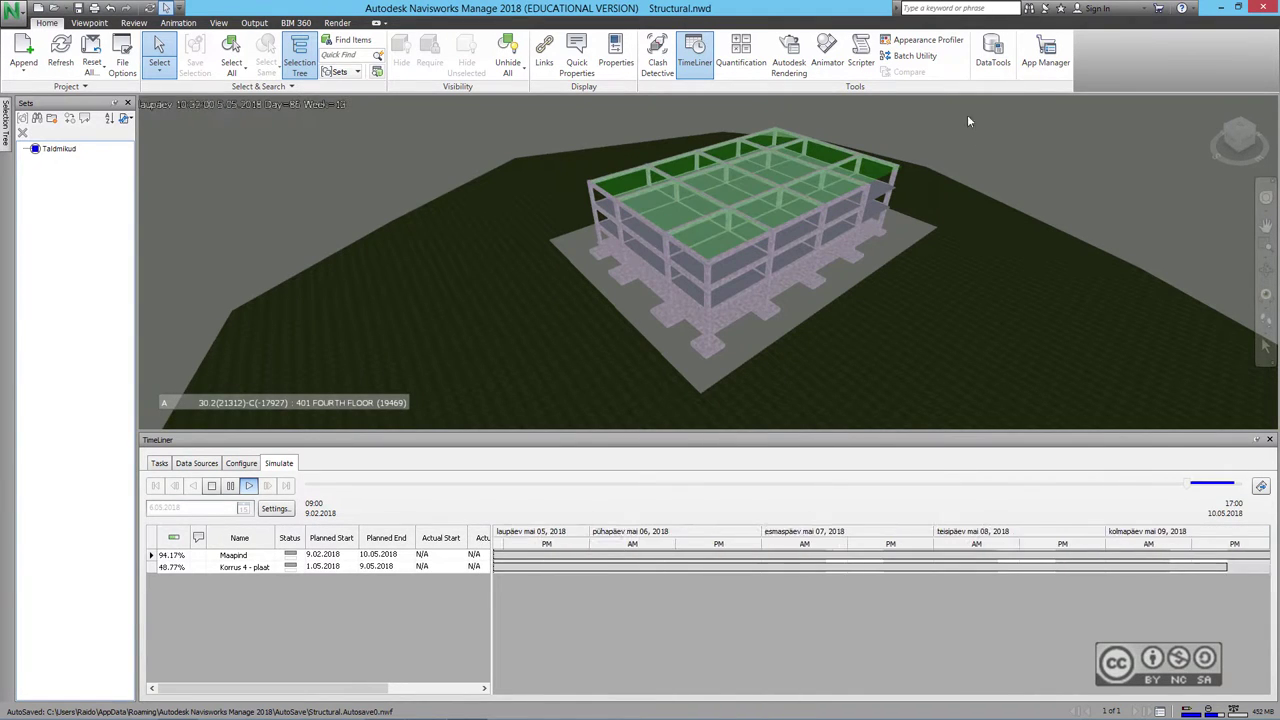
{"action": "left_click", "coordinate": [160, 466]}
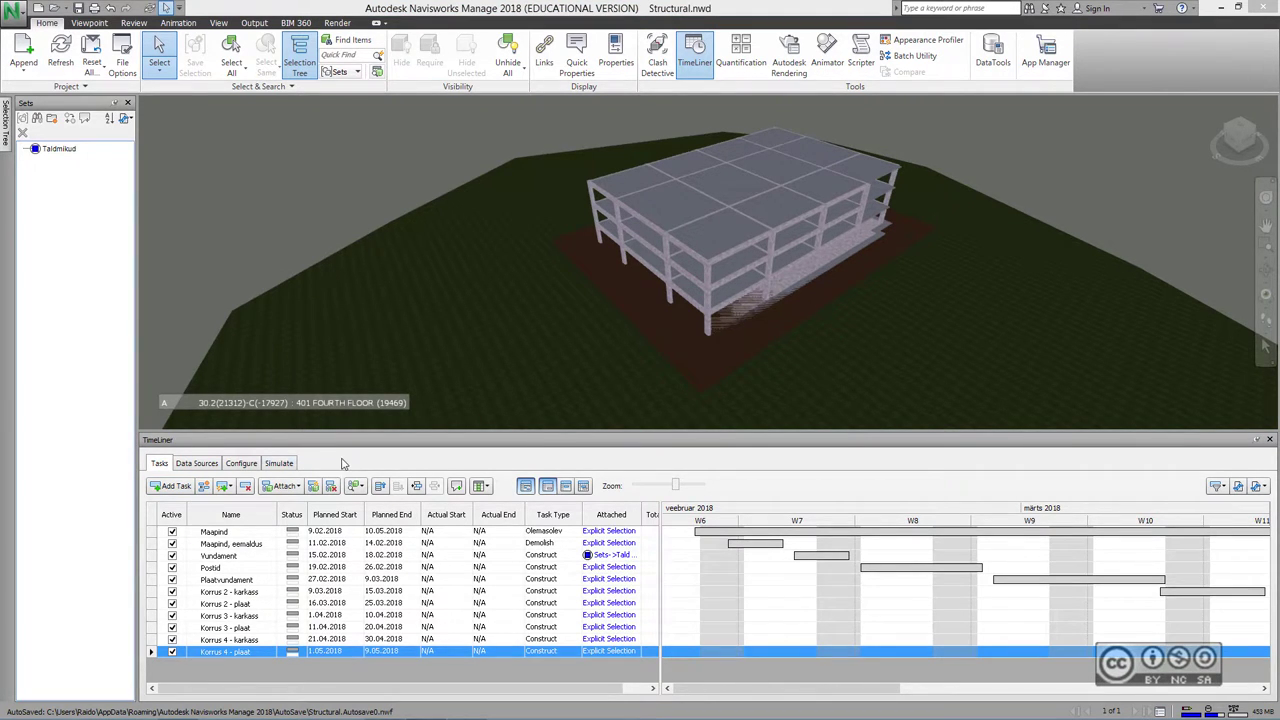
Set the simulation's playback duration to 15 seconds
{"action": "left_click", "coordinate": [283, 464]}
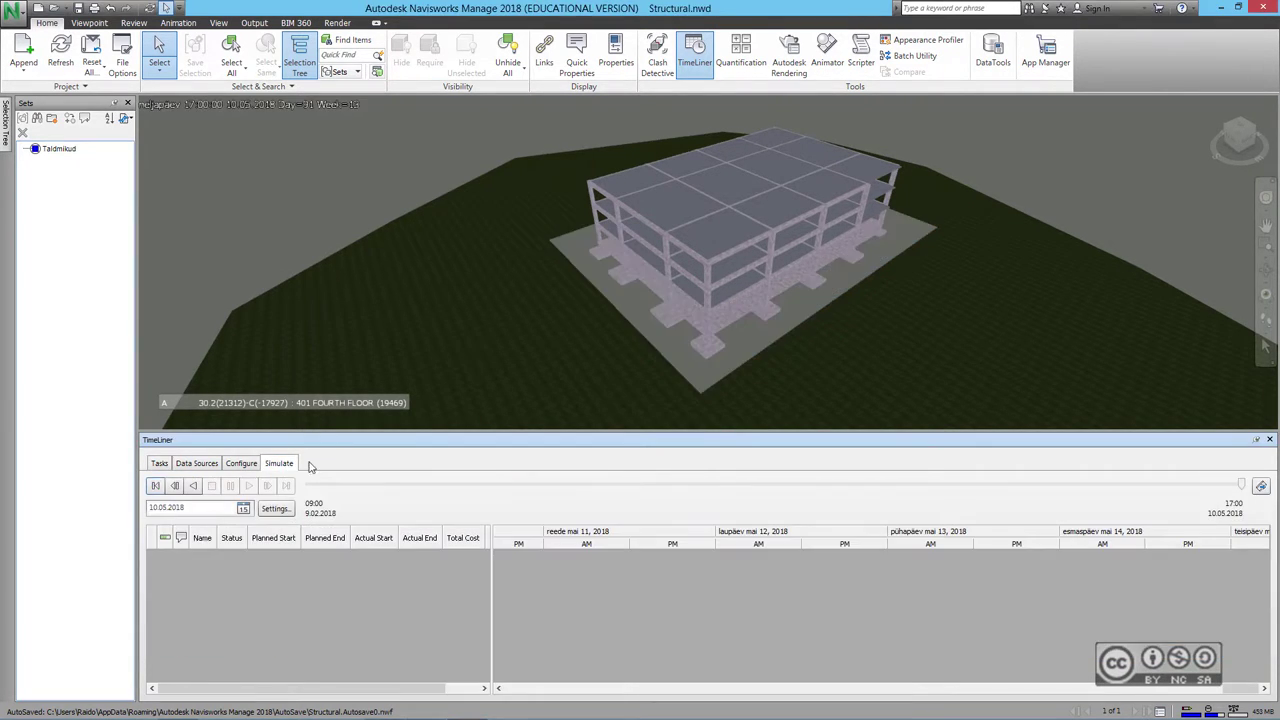
{"action": "left_click", "coordinate": [275, 508]}
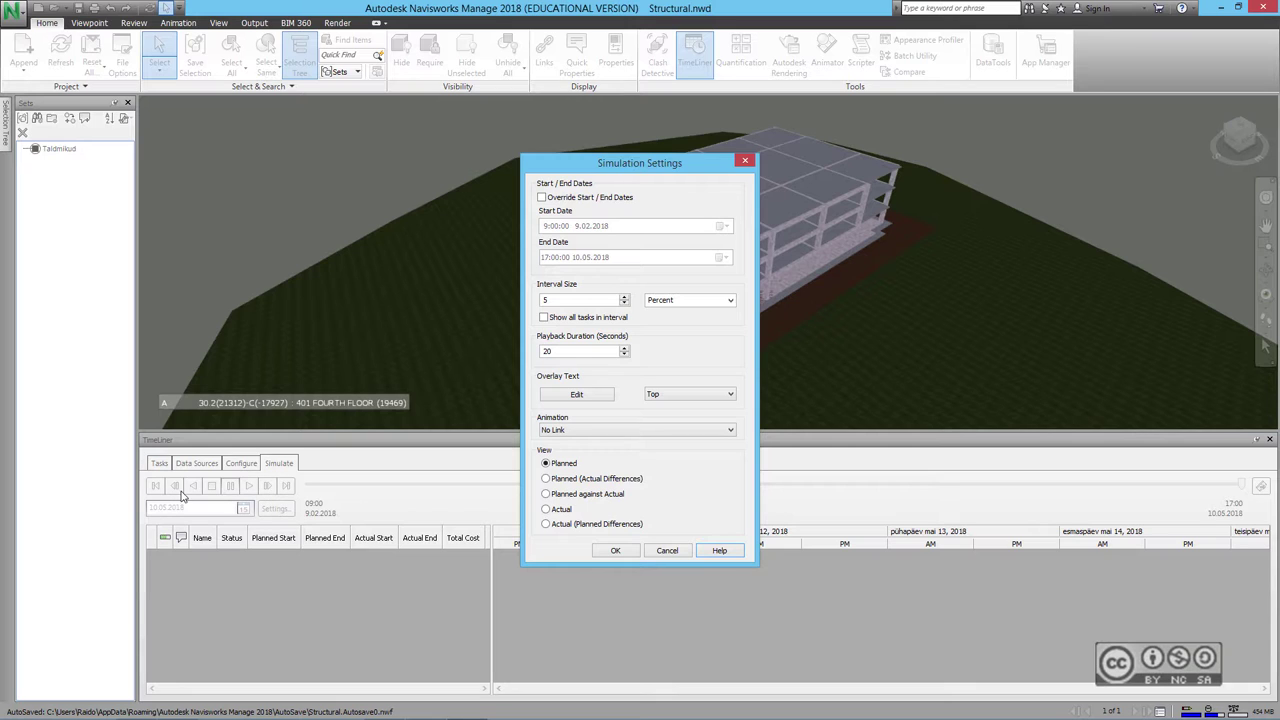
{"action": "left_click", "coordinate": [731, 300]}
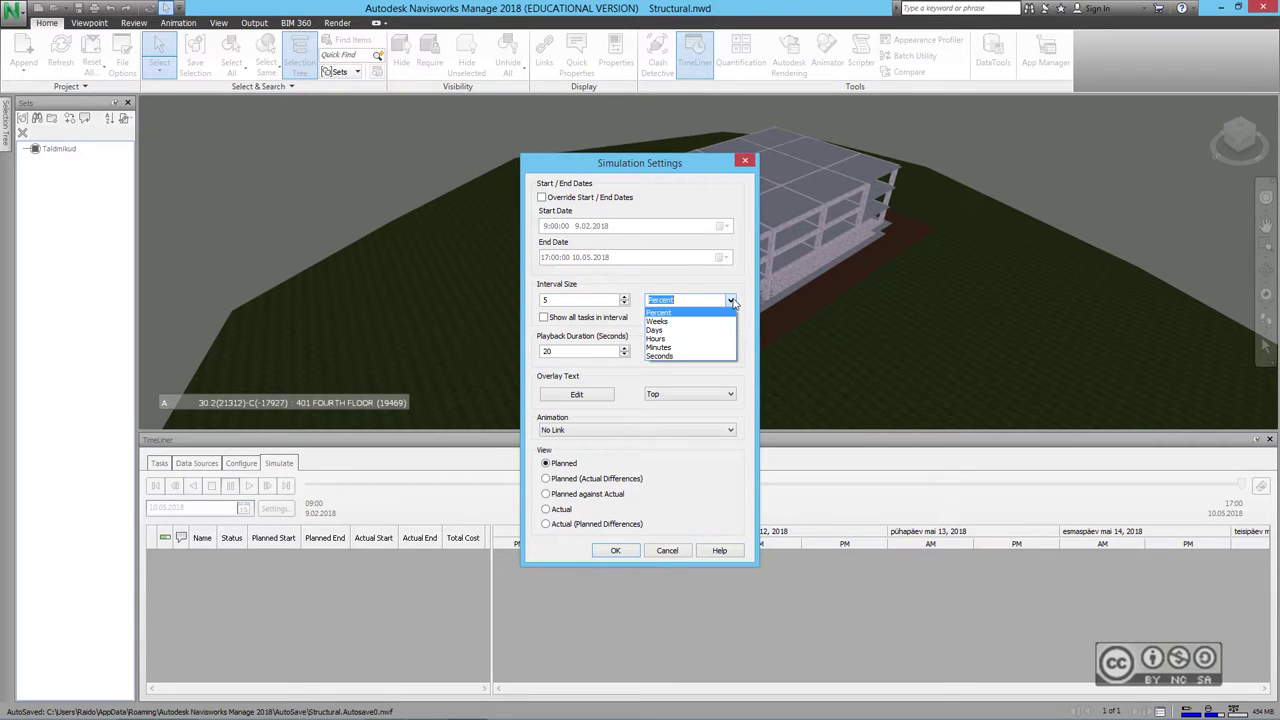
{"action": "left_click", "coordinate": [731, 300]}
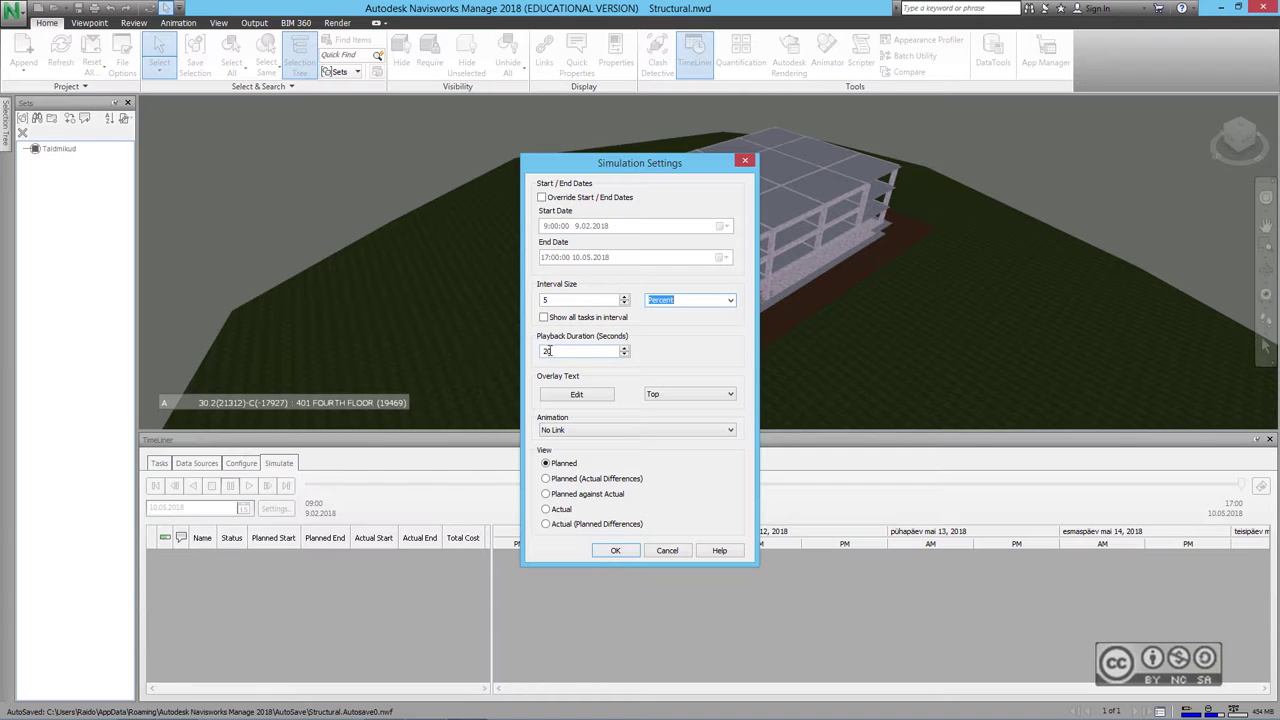
{"action": "double_click", "coordinate": [547, 351]}
{"action": "type", "text": "15"}
Add the currently active tasks on a new line of the simulation's overlay text, apply the settings and play the simulation
{"action": "left_click", "coordinate": [576, 397]}
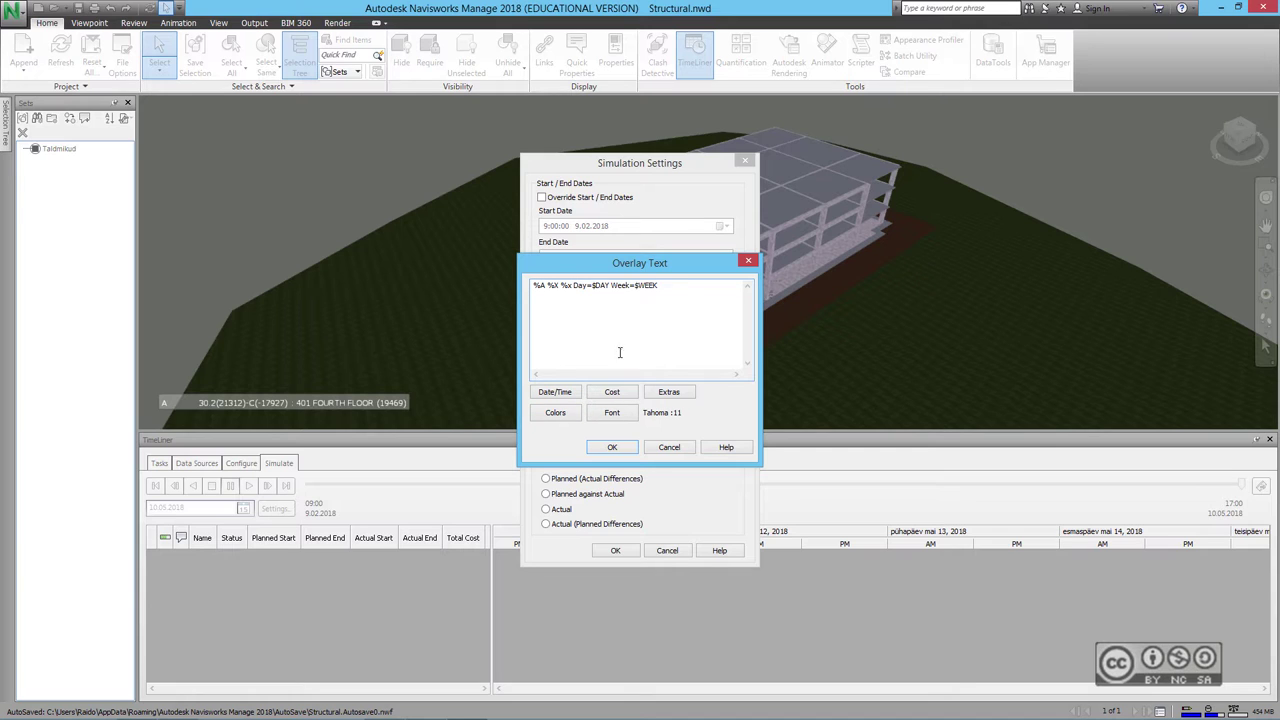
{"action": "left_click", "coordinate": [670, 394]}
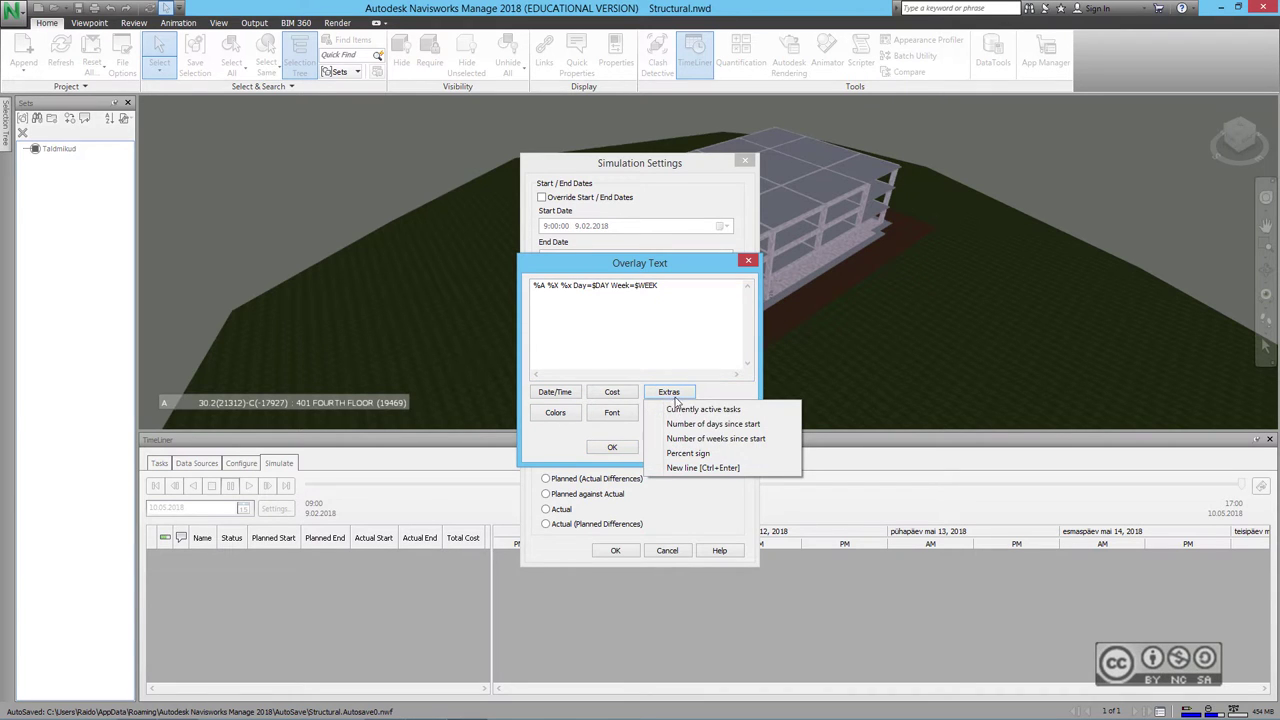
{"action": "left_click", "coordinate": [703, 410]}
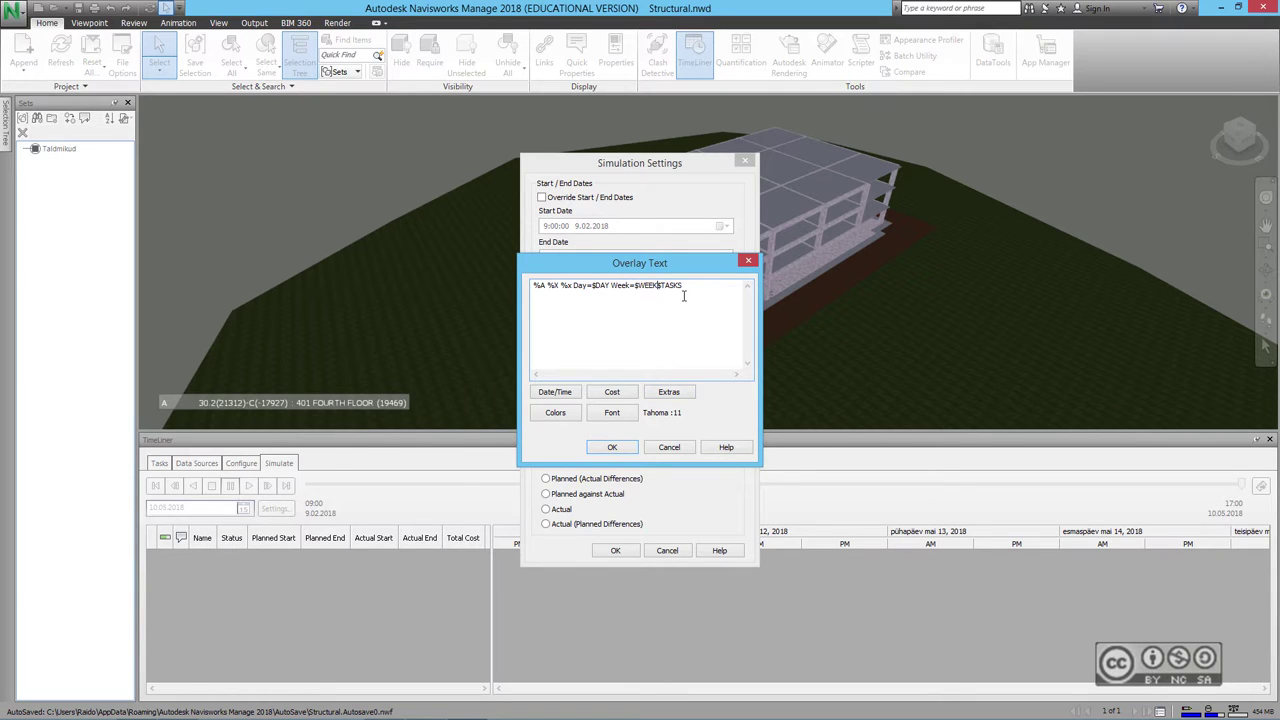
{"action": "key", "text": "Return"}
{"action": "left_click", "coordinate": [611, 447]}
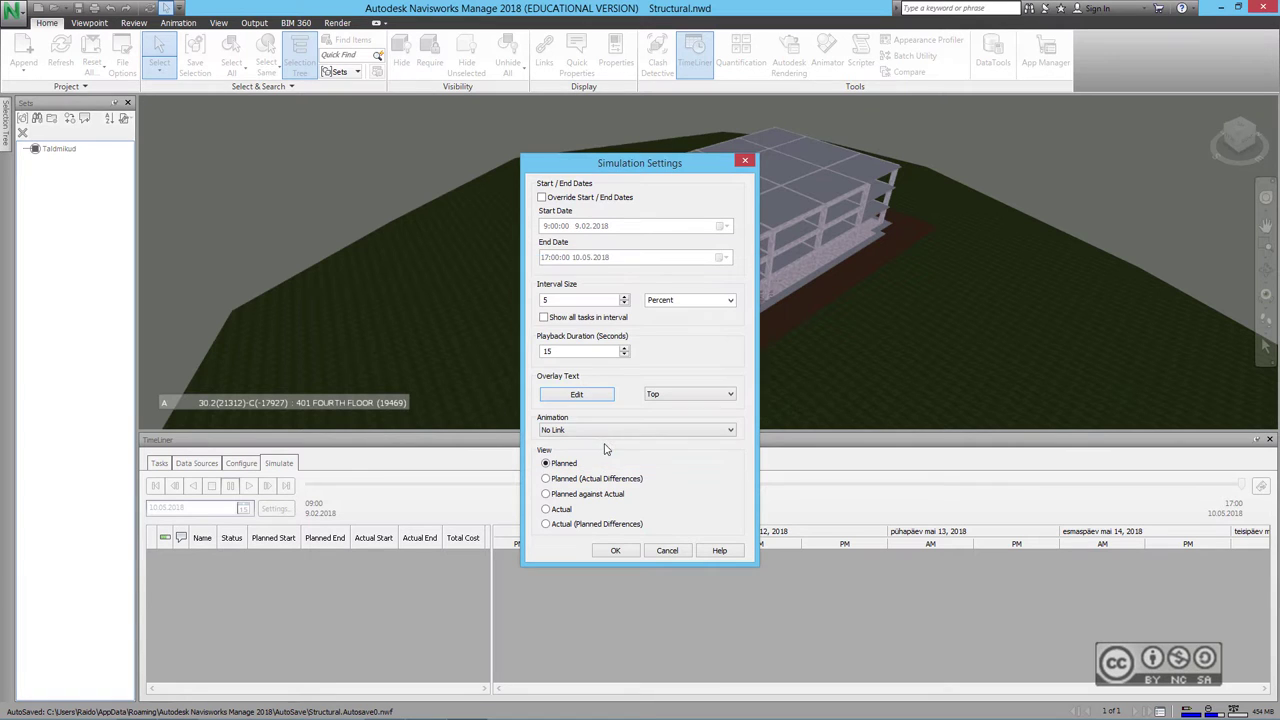
{"action": "left_click", "coordinate": [615, 550]}
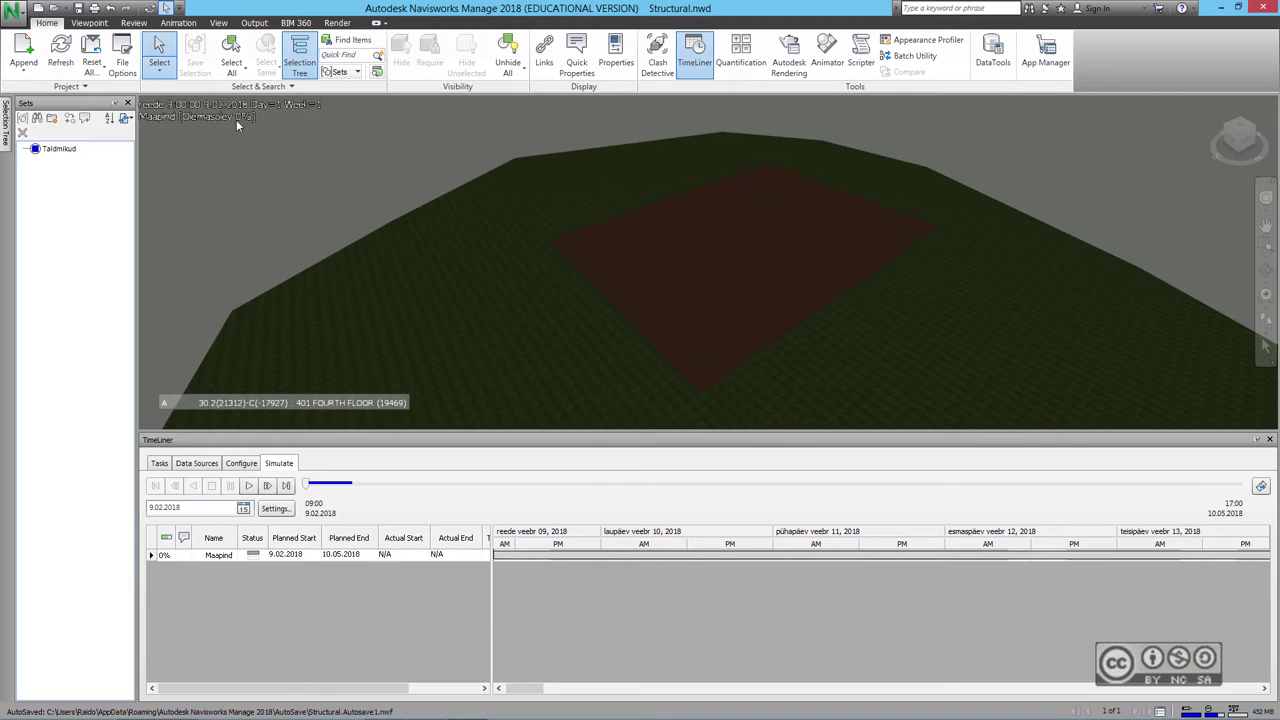
{"action": "left_click", "coordinate": [249, 486]}
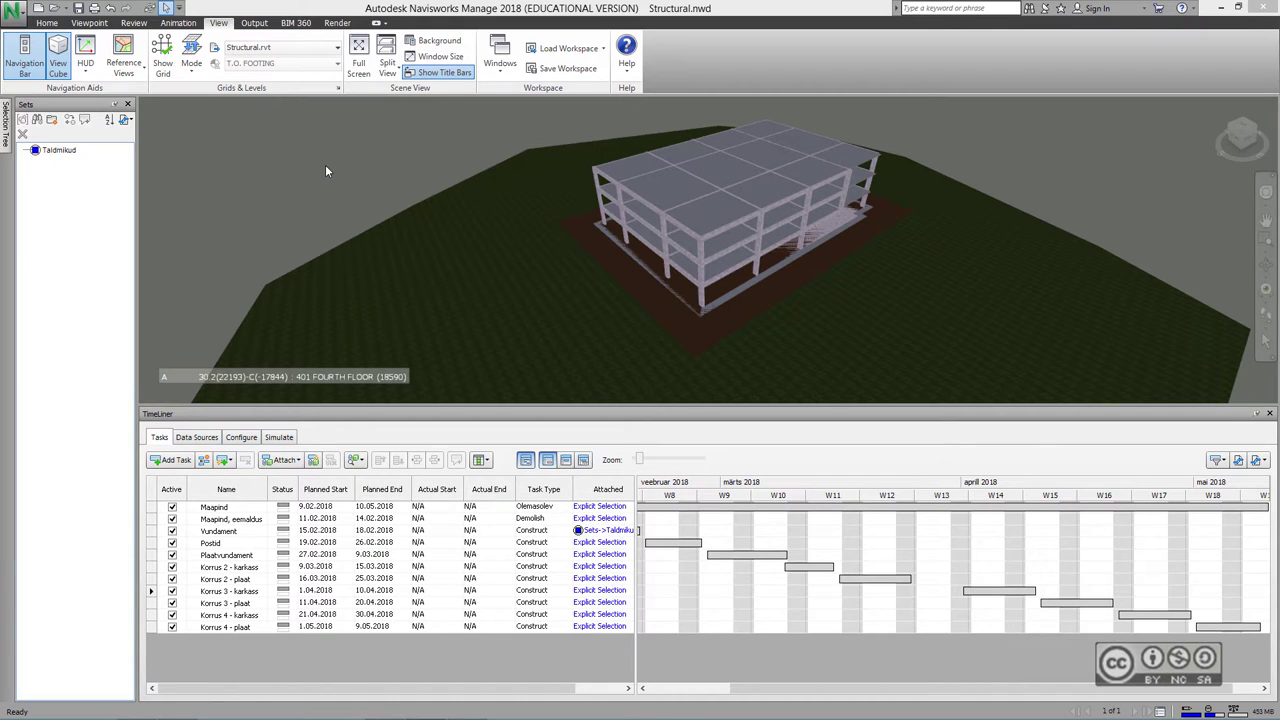
Start an animation export of the construction sequence with TimeLiner Simulation as the source
{"action": "left_click", "coordinate": [283, 438]}
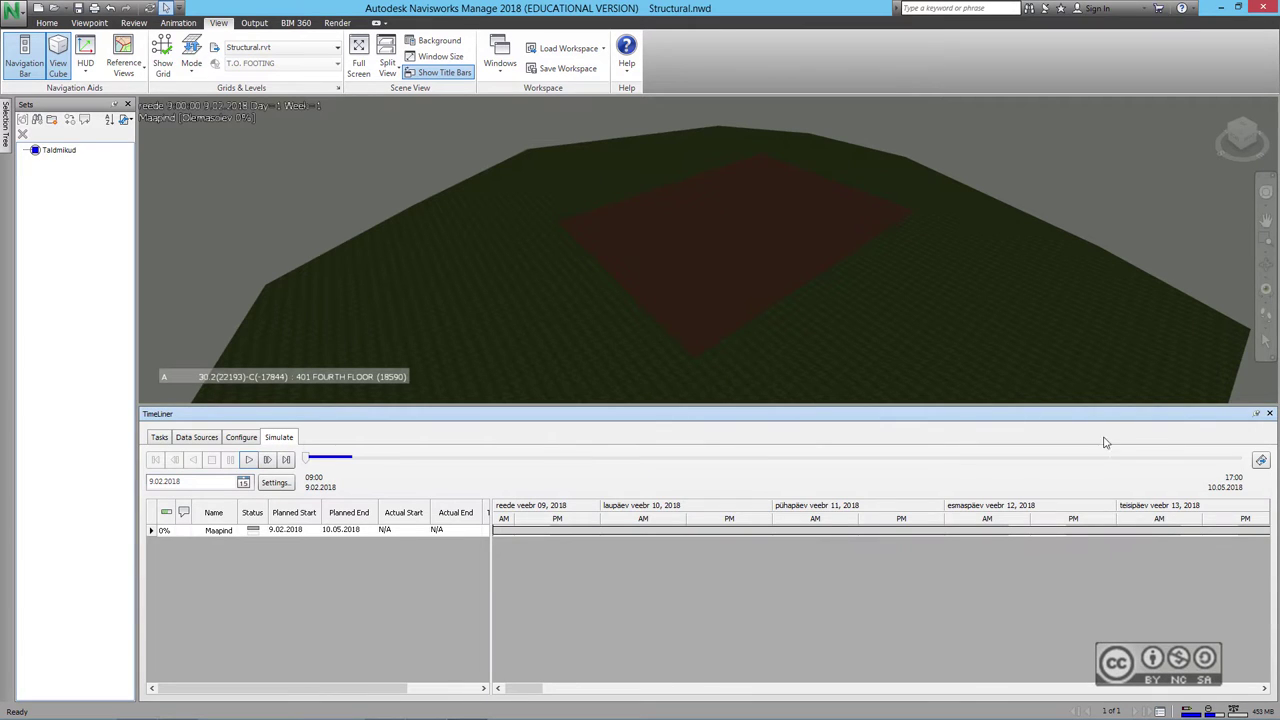
{"action": "left_click", "coordinate": [1261, 461]}
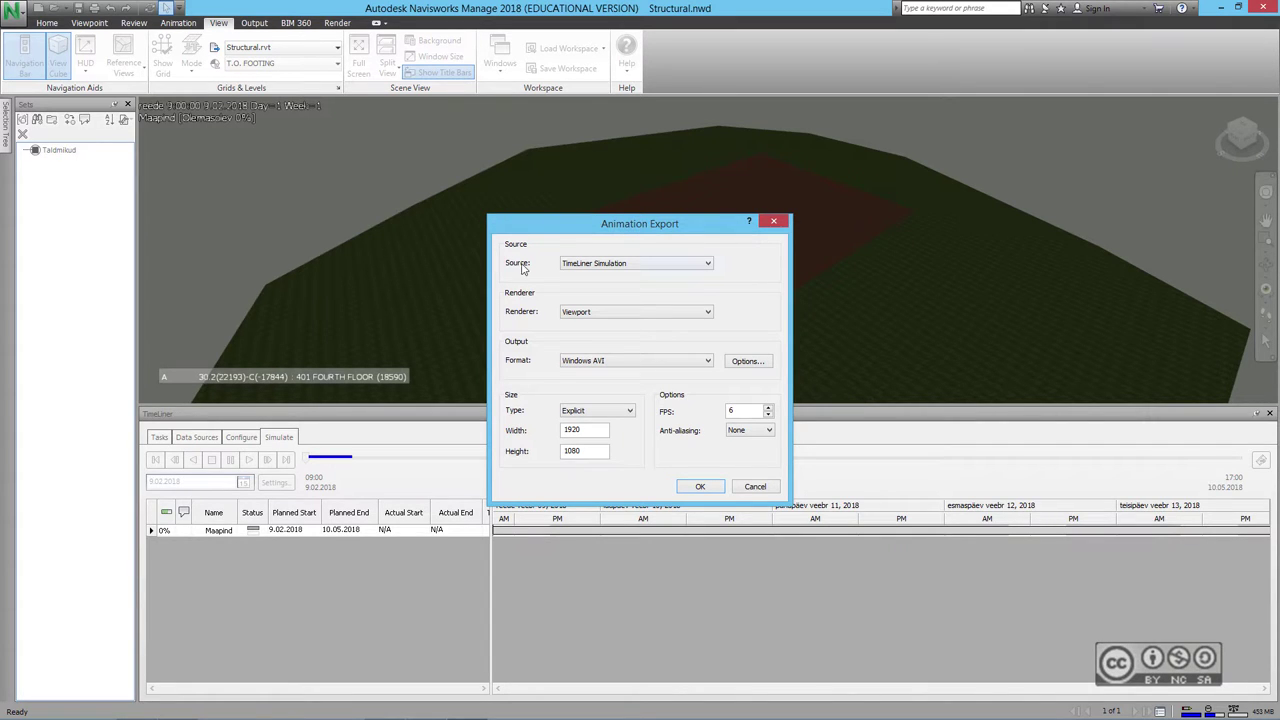
{"action": "left_click", "coordinate": [610, 264]}
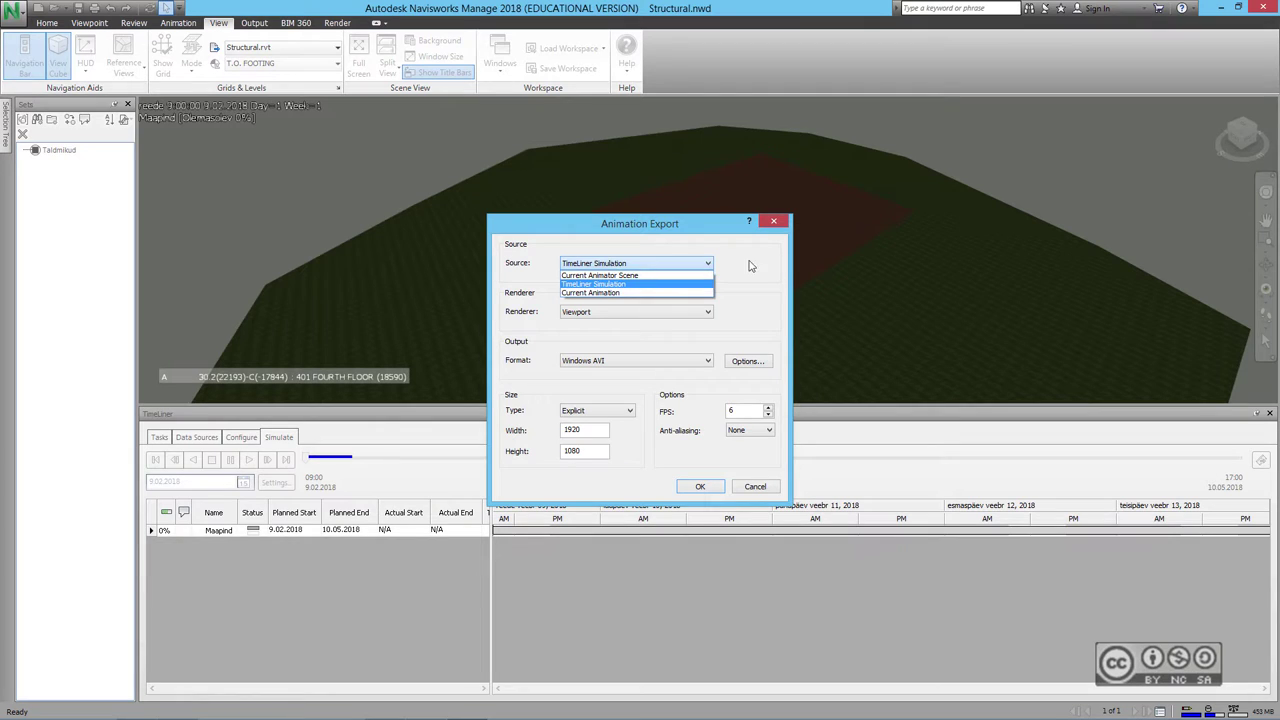
{"action": "left_click", "coordinate": [600, 284]}
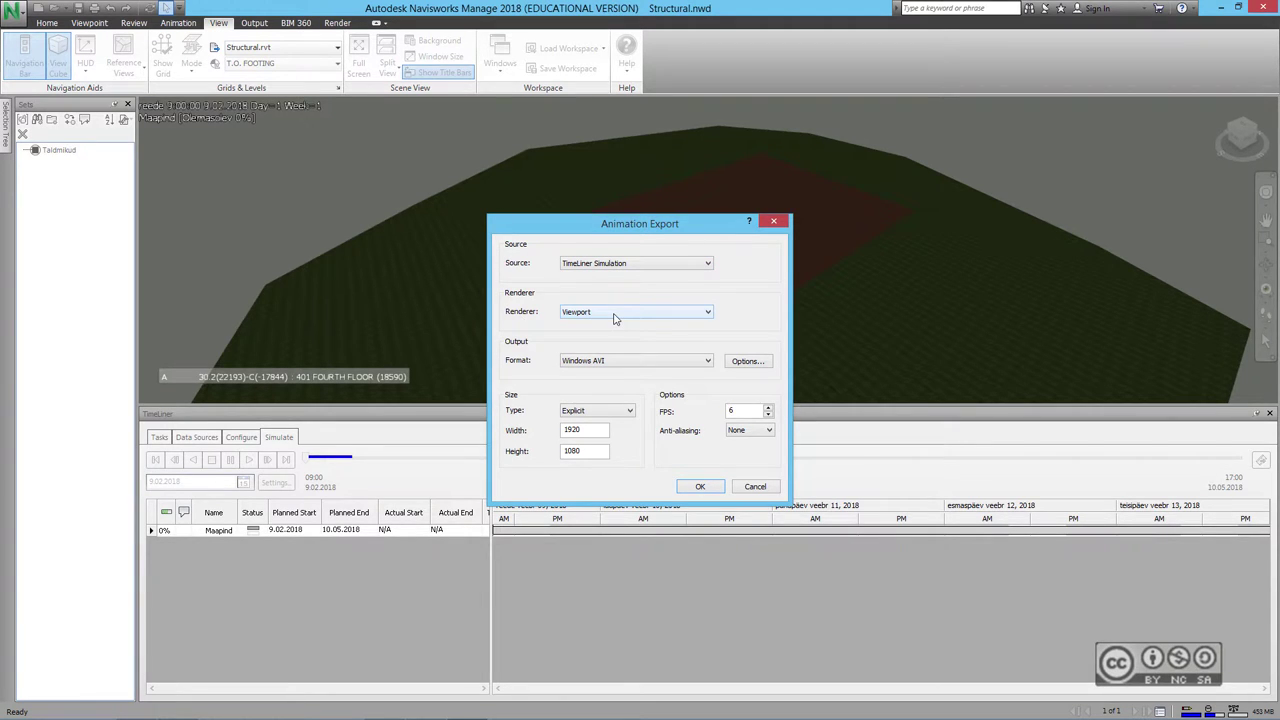
{"action": "left_click_drag", "start_coordinate": [648, 222], "coordinate": [1002, 314]}
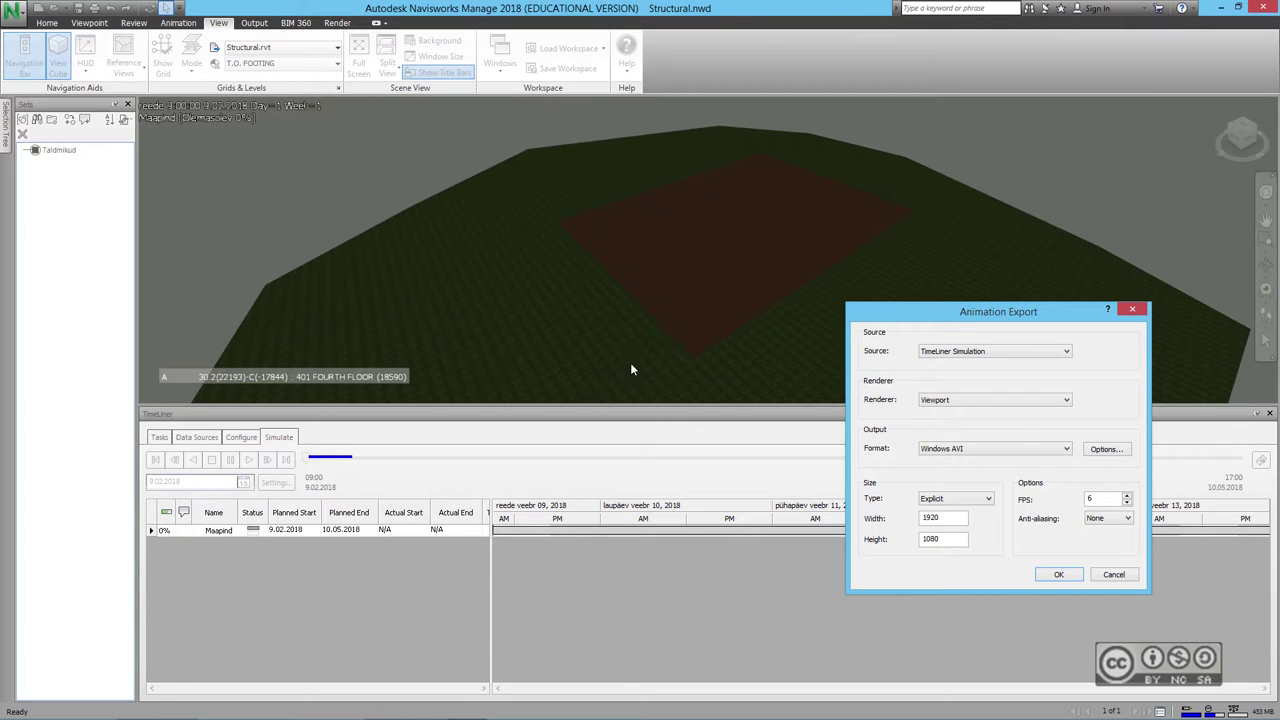
{"action": "left_click_drag", "start_coordinate": [920, 311], "coordinate": [665, 213]}
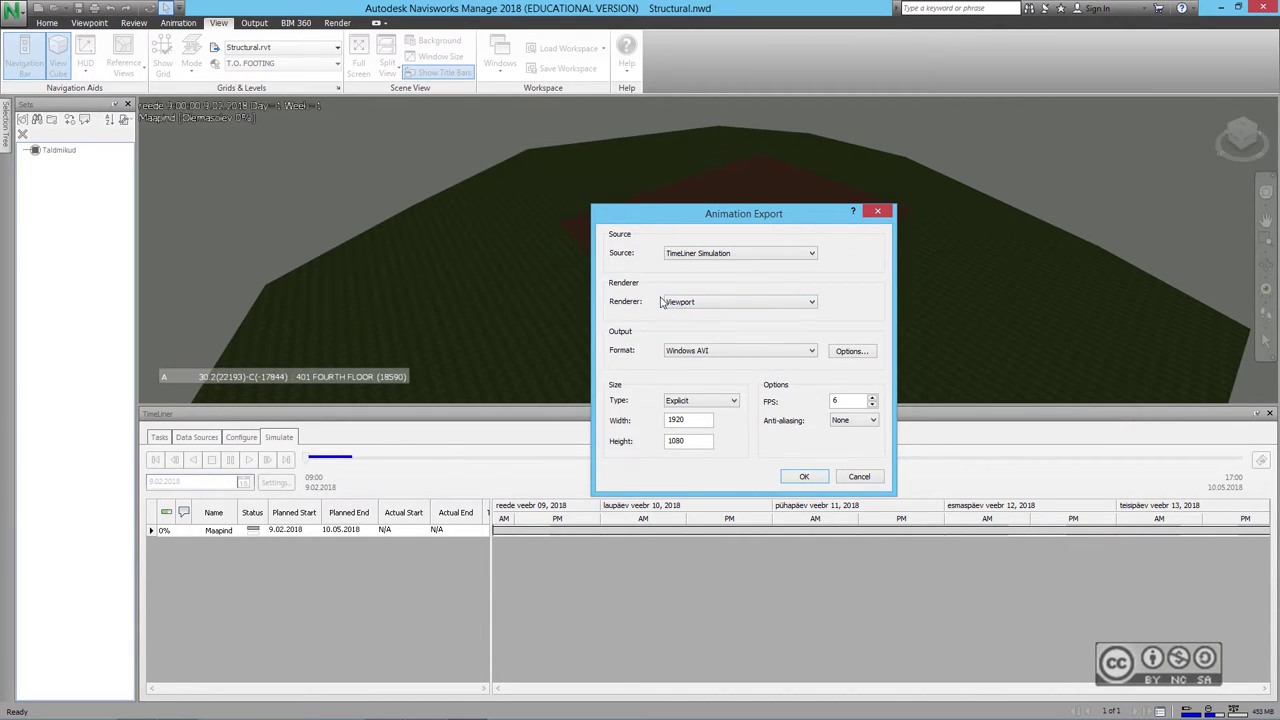
Export the animation as a 1920 × 1080 Windows AVI named Structural-TimeLiner.avi in the Finished folder and open the video
{"action": "left_click", "coordinate": [694, 354]}
{"action": "left_click", "coordinate": [694, 354]}
{"action": "left_click", "coordinate": [718, 404]}
{"action": "left_click", "coordinate": [718, 406]}
{"action": "left_click", "coordinate": [804, 476]}
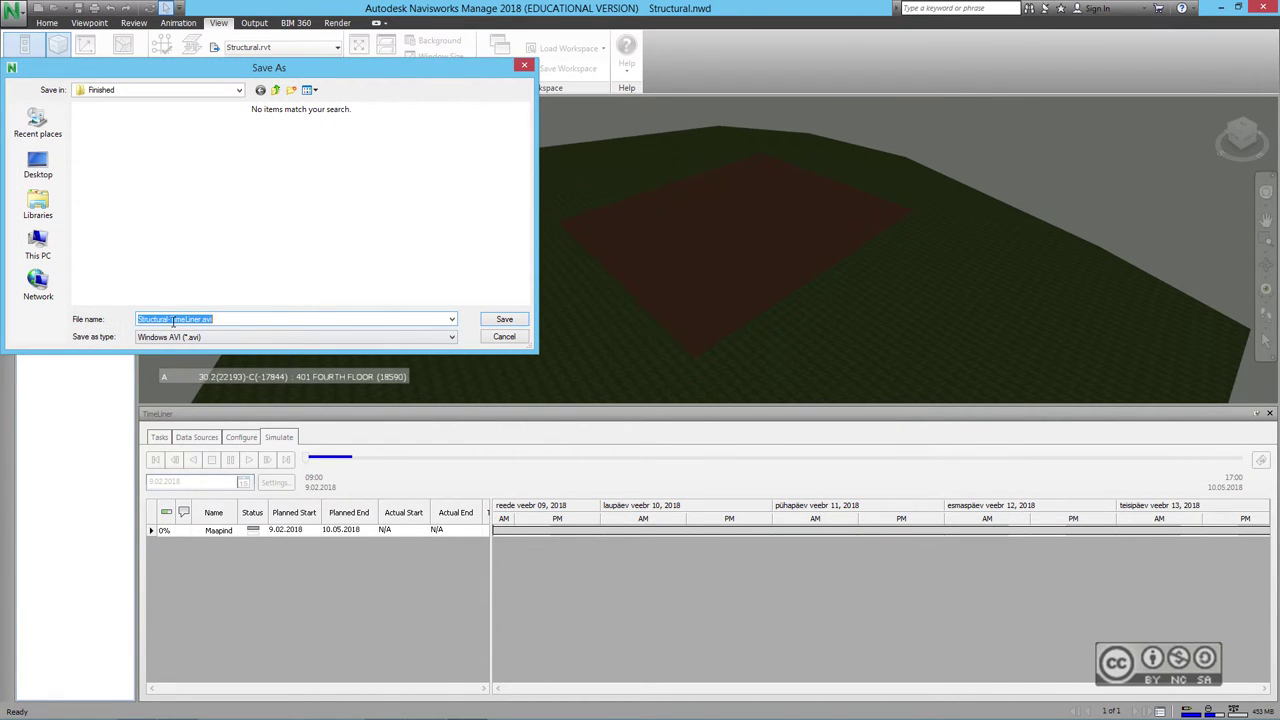
{"action": "left_click", "coordinate": [498, 320]}
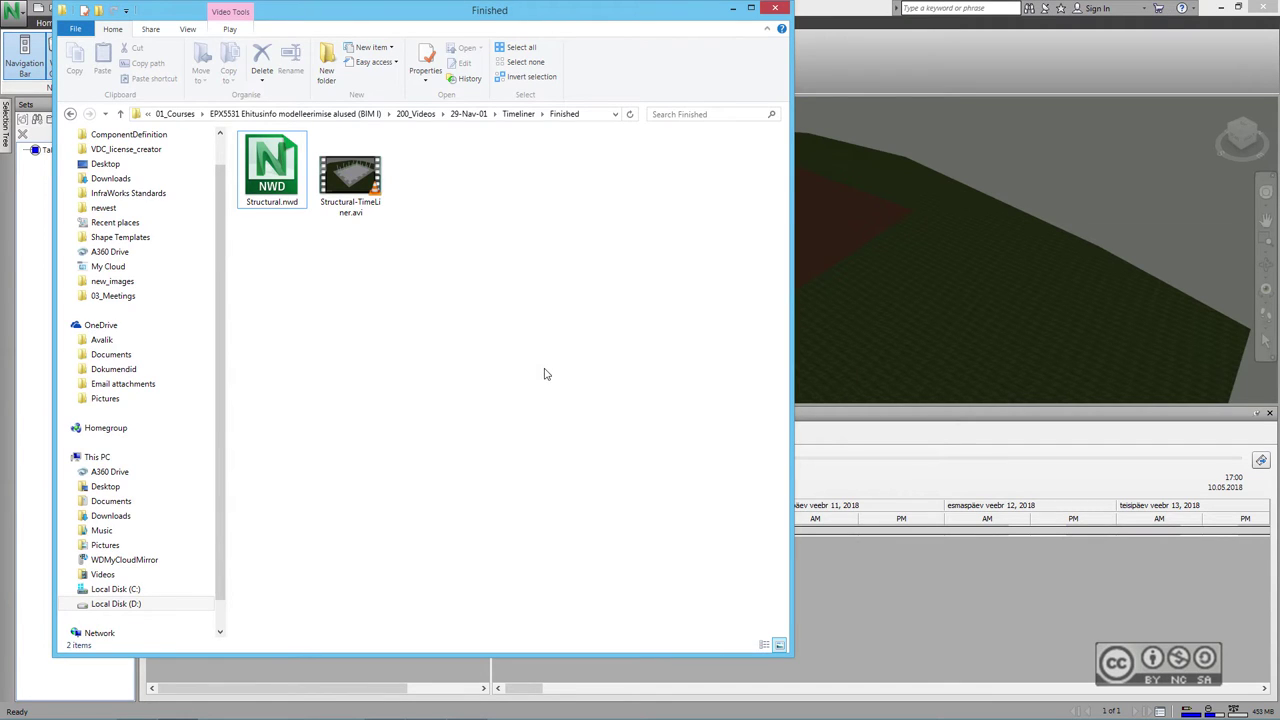
{"action": "double_click", "coordinate": [350, 180]}
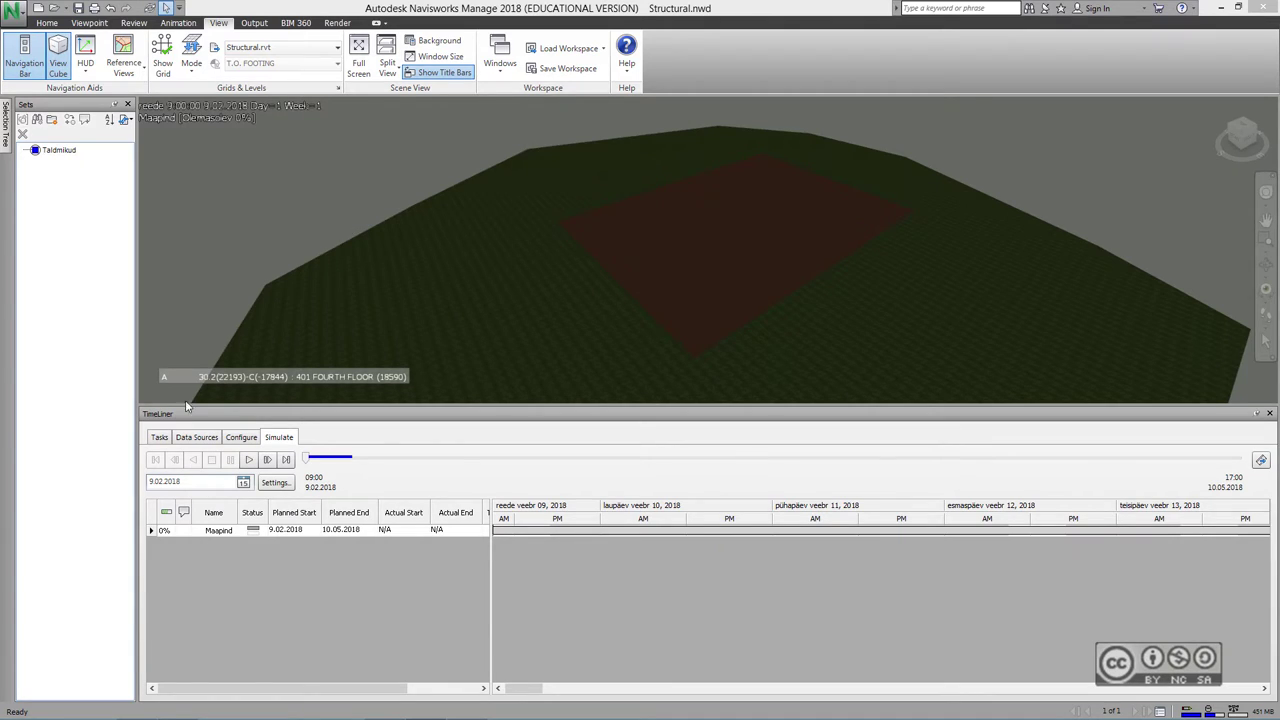
Add a CSV import data source to the TimeLiner from the file Timeliner.csv
{"action": "left_click", "coordinate": [159, 437]}
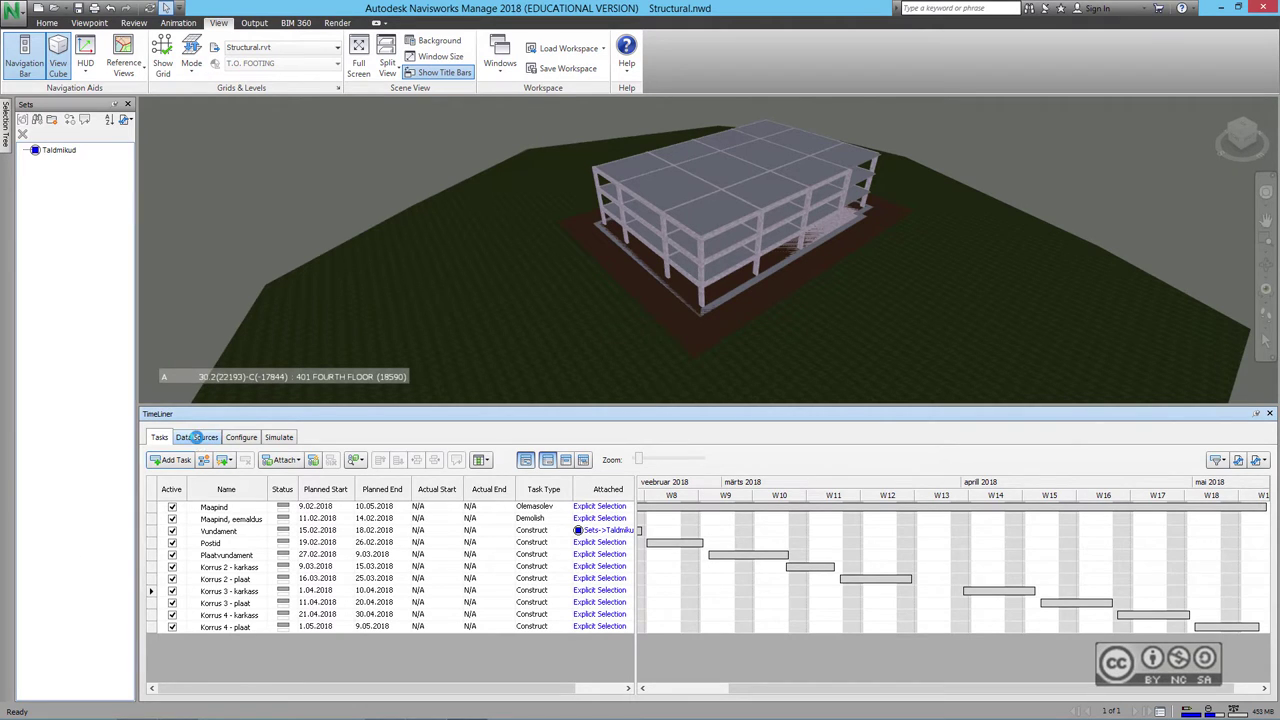
{"action": "left_click", "coordinate": [197, 438]}
{"action": "left_click", "coordinate": [176, 461]}
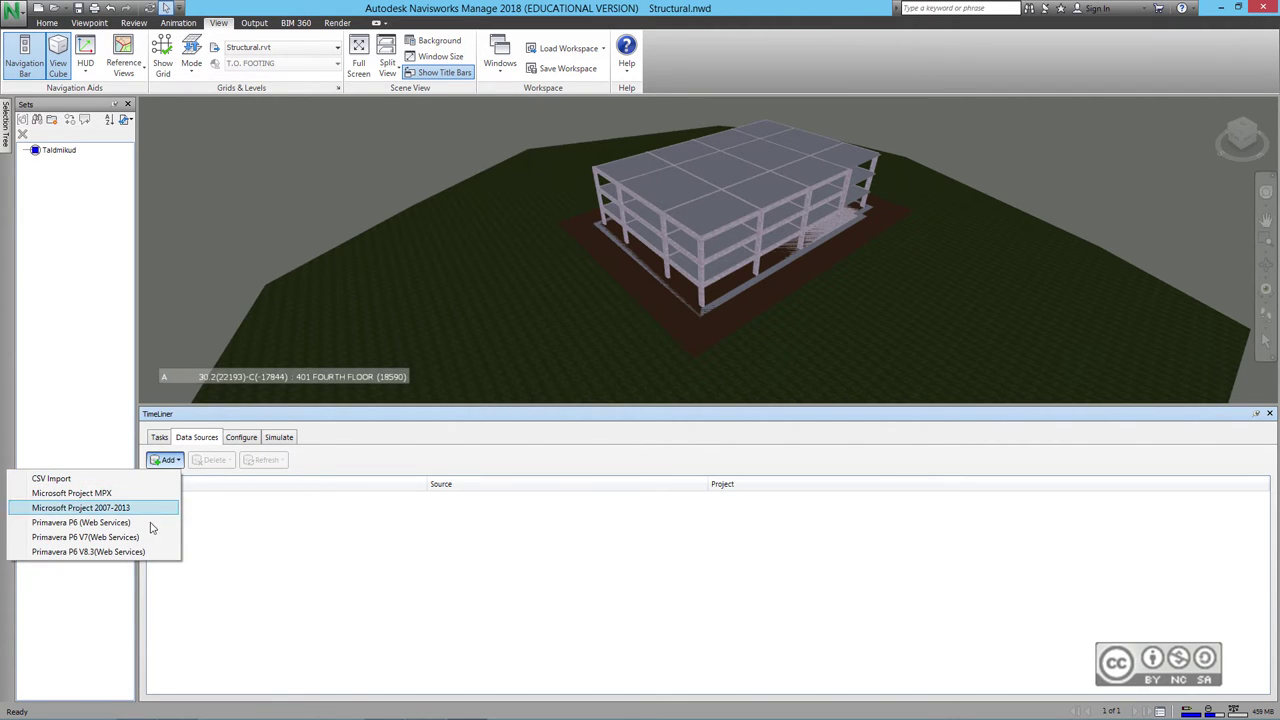
{"action": "left_click", "coordinate": [52, 479]}
{"action": "left_click", "coordinate": [161, 112]}
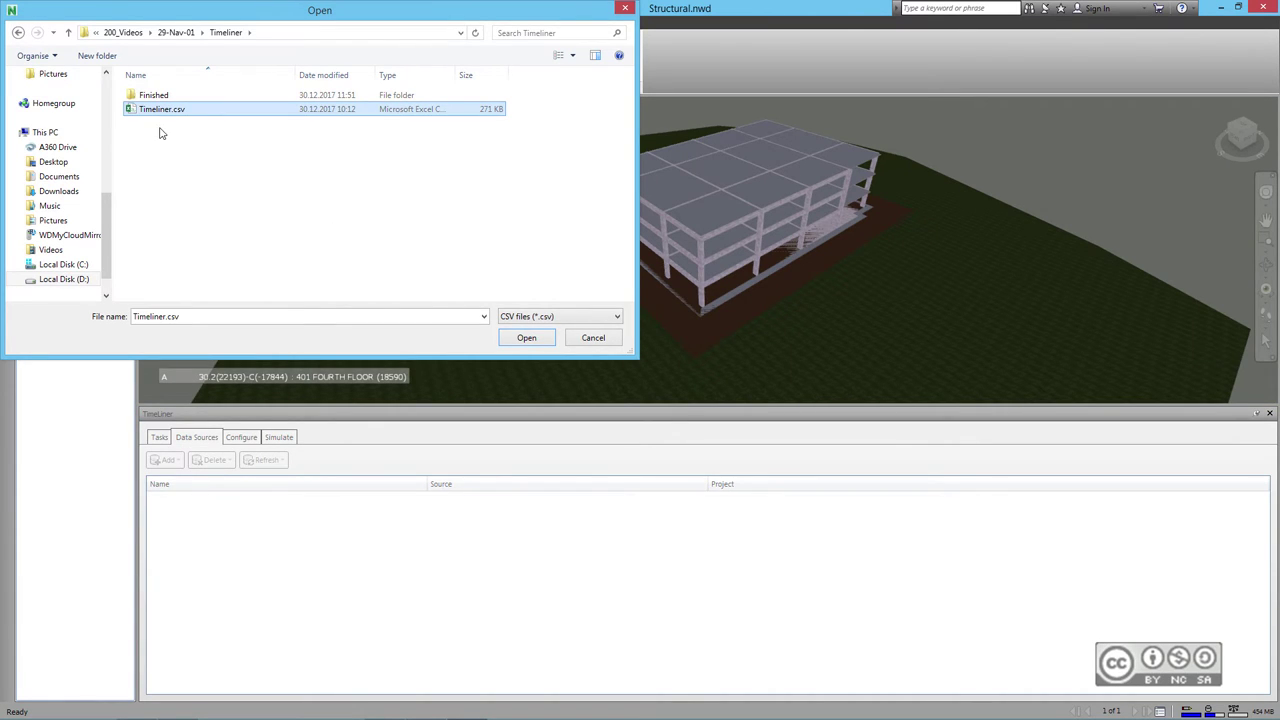
{"action": "left_click", "coordinate": [526, 337]}
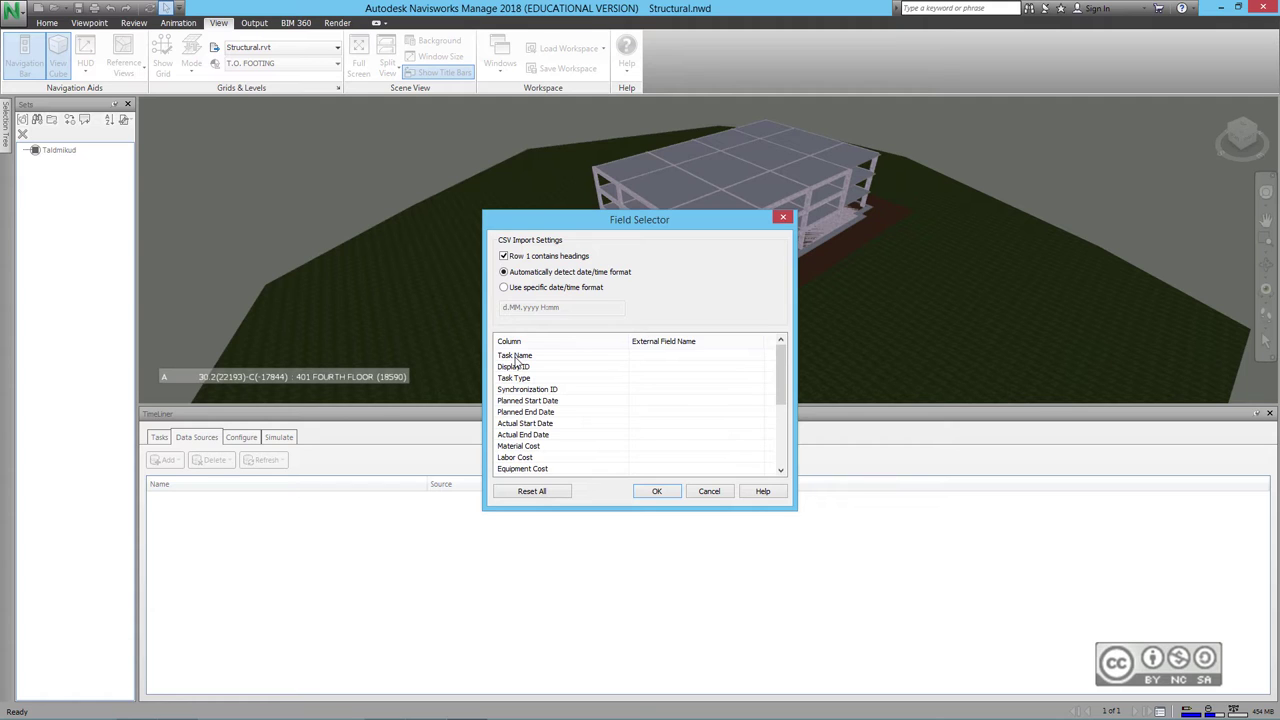
Map Task Name to task_name and Display ID to wbs_id for the CSV import, and try to accept the mapping
{"action": "left_click", "coordinate": [666, 358]}
{"action": "left_click", "coordinate": [666, 358]}
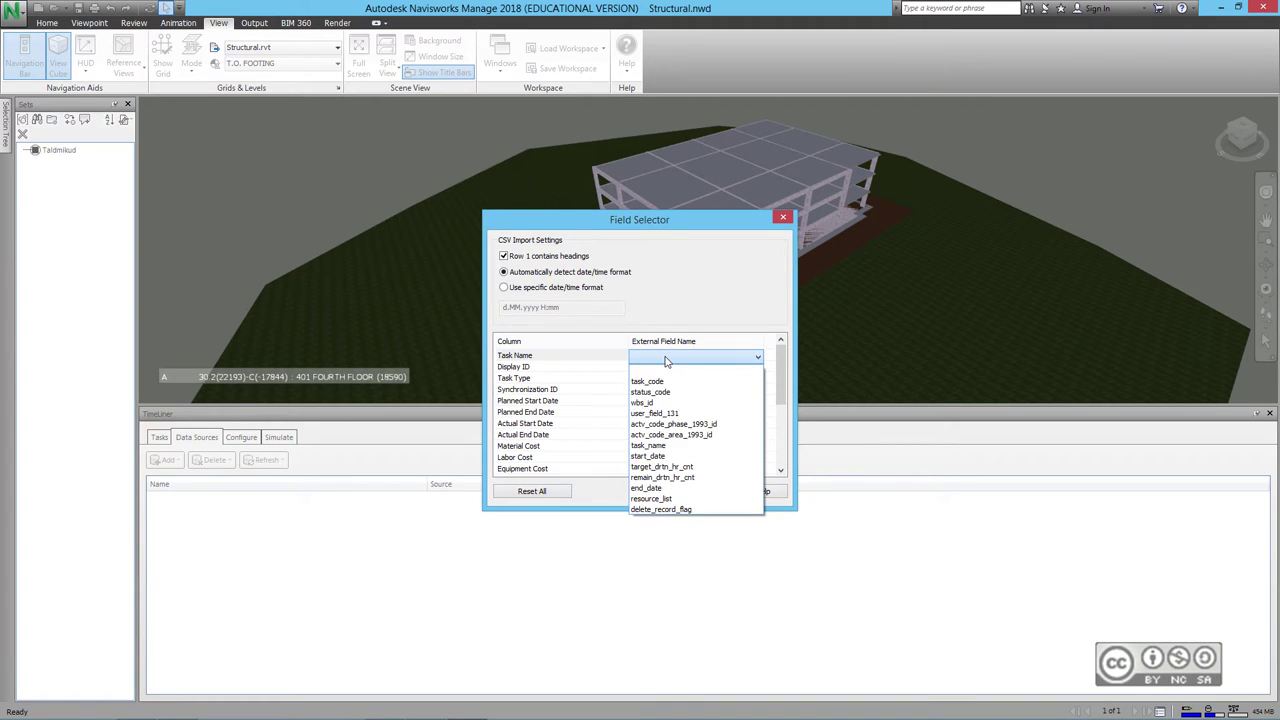
{"action": "left_click", "coordinate": [648, 446]}
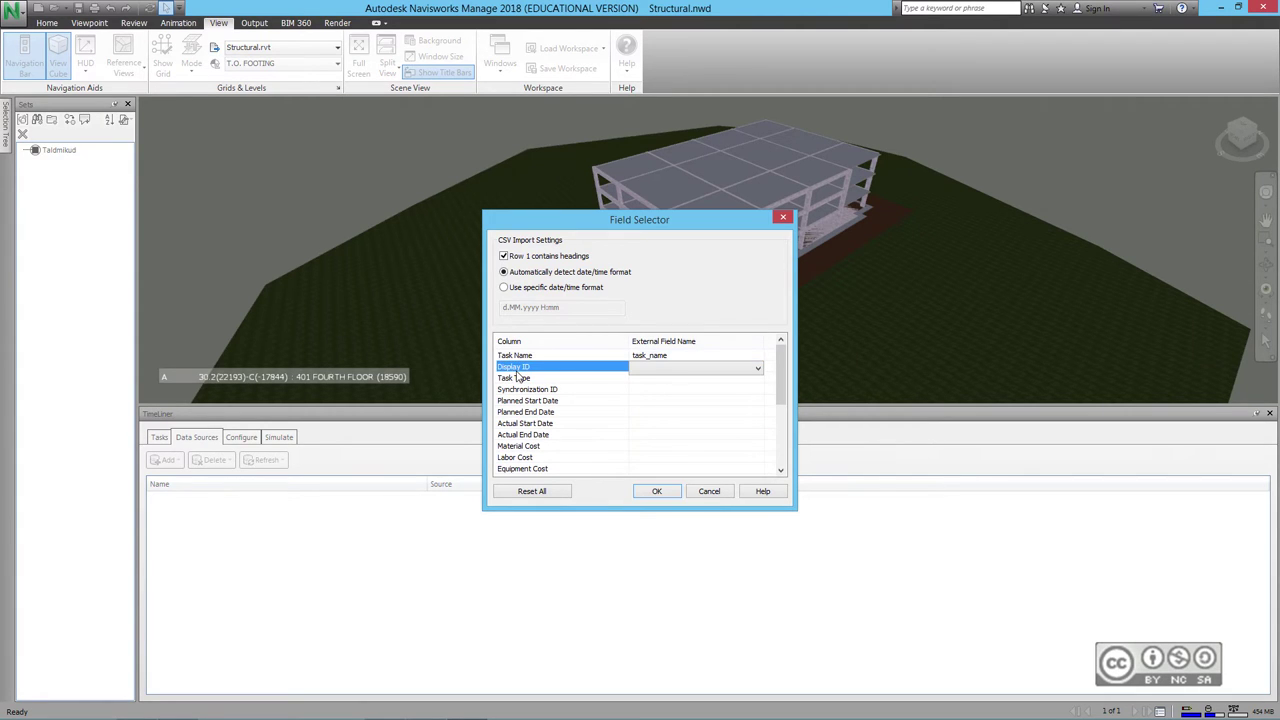
{"action": "left_click", "coordinate": [640, 369]}
{"action": "left_click", "coordinate": [648, 414]}
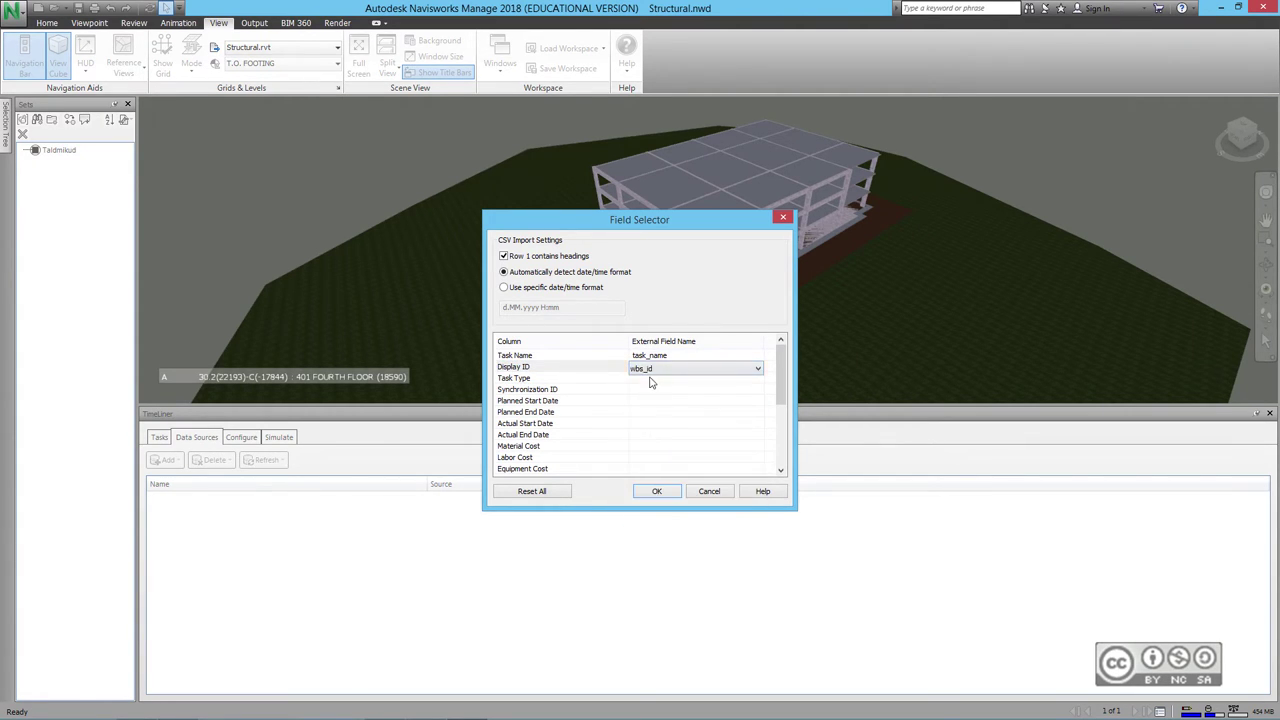
{"action": "left_click", "coordinate": [656, 492]}
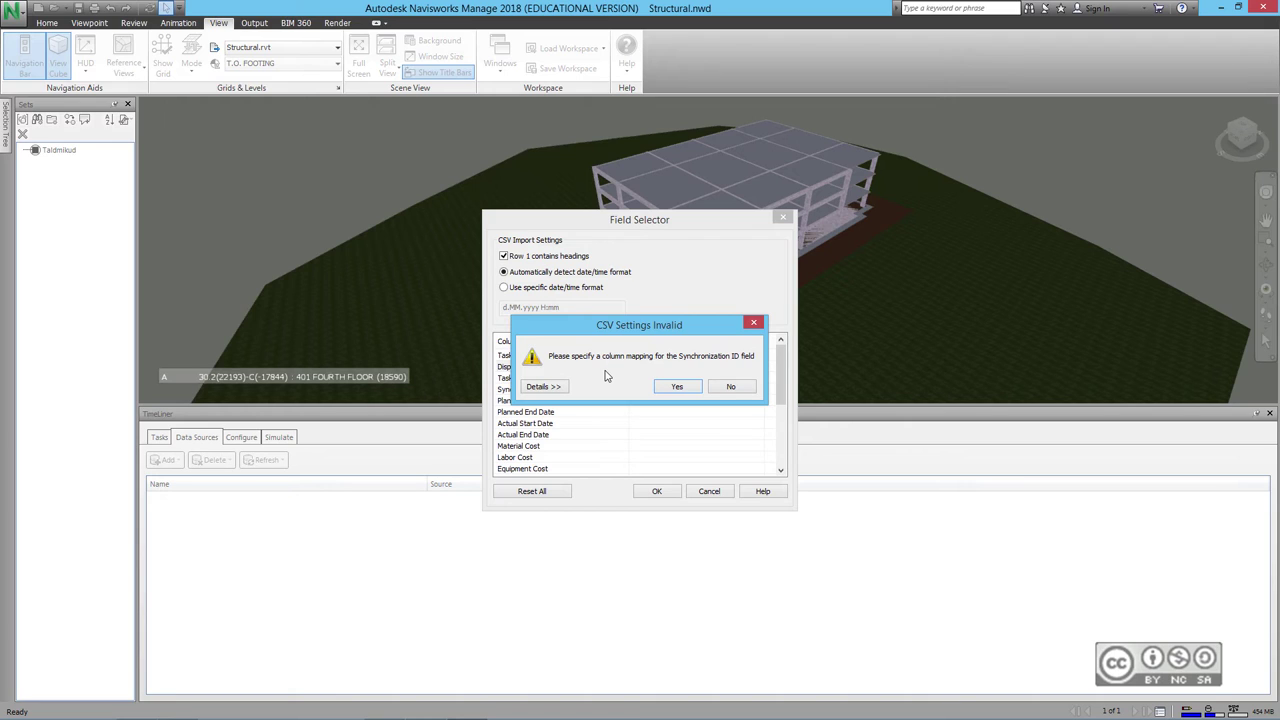
Accept the CSV import without a Synchronization ID mapping and rebuild the task hierarchy from the new data source
{"action": "left_click", "coordinate": [731, 387]}
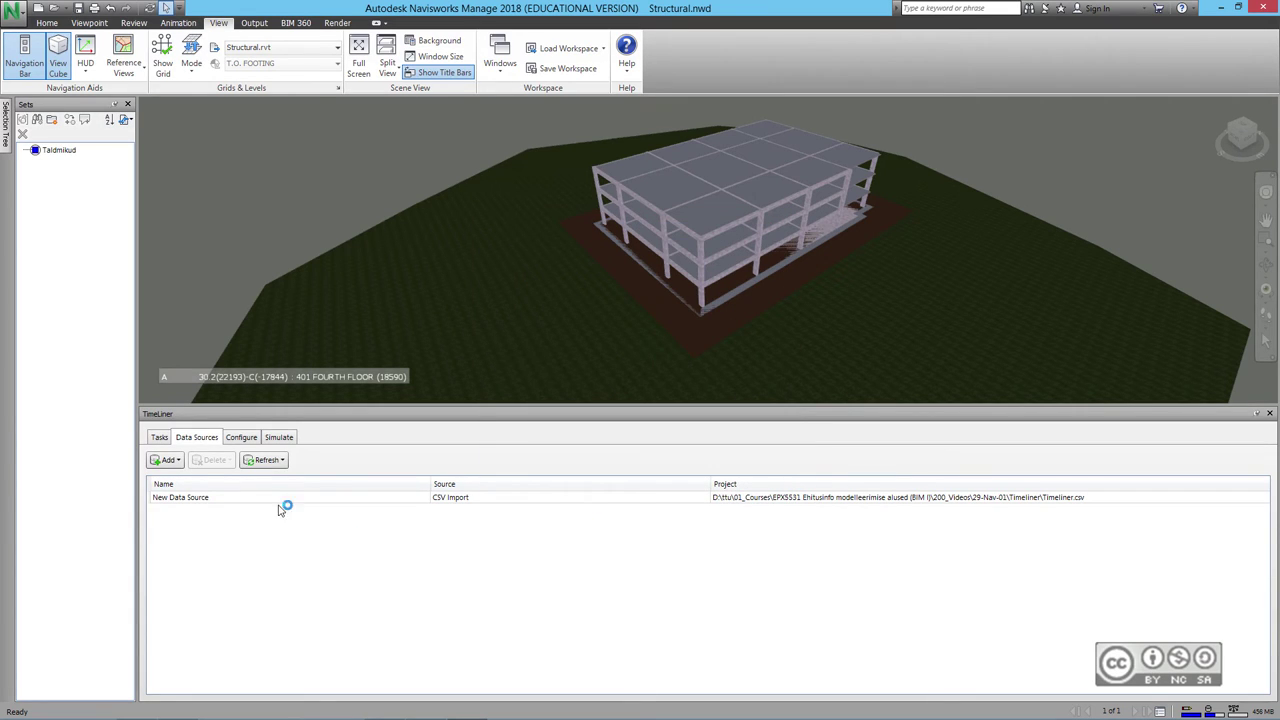
{"action": "left_click", "coordinate": [205, 502]}
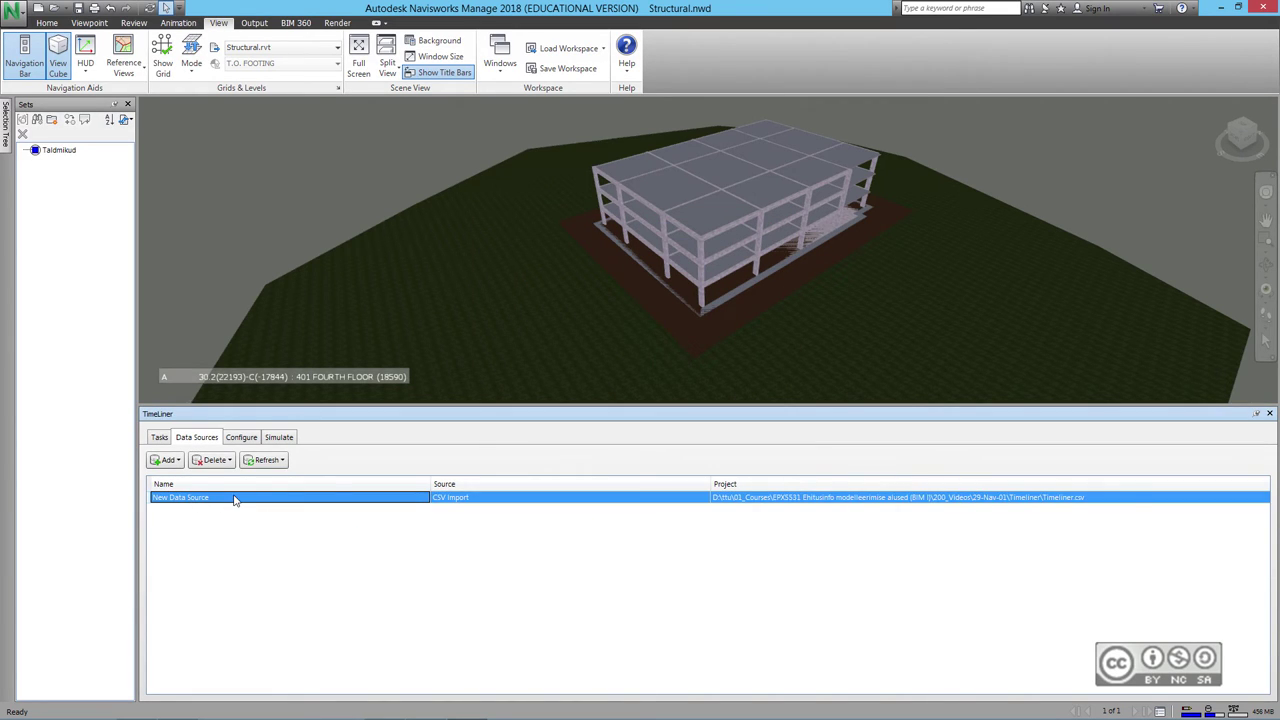
{"action": "right_click", "coordinate": [200, 505]}
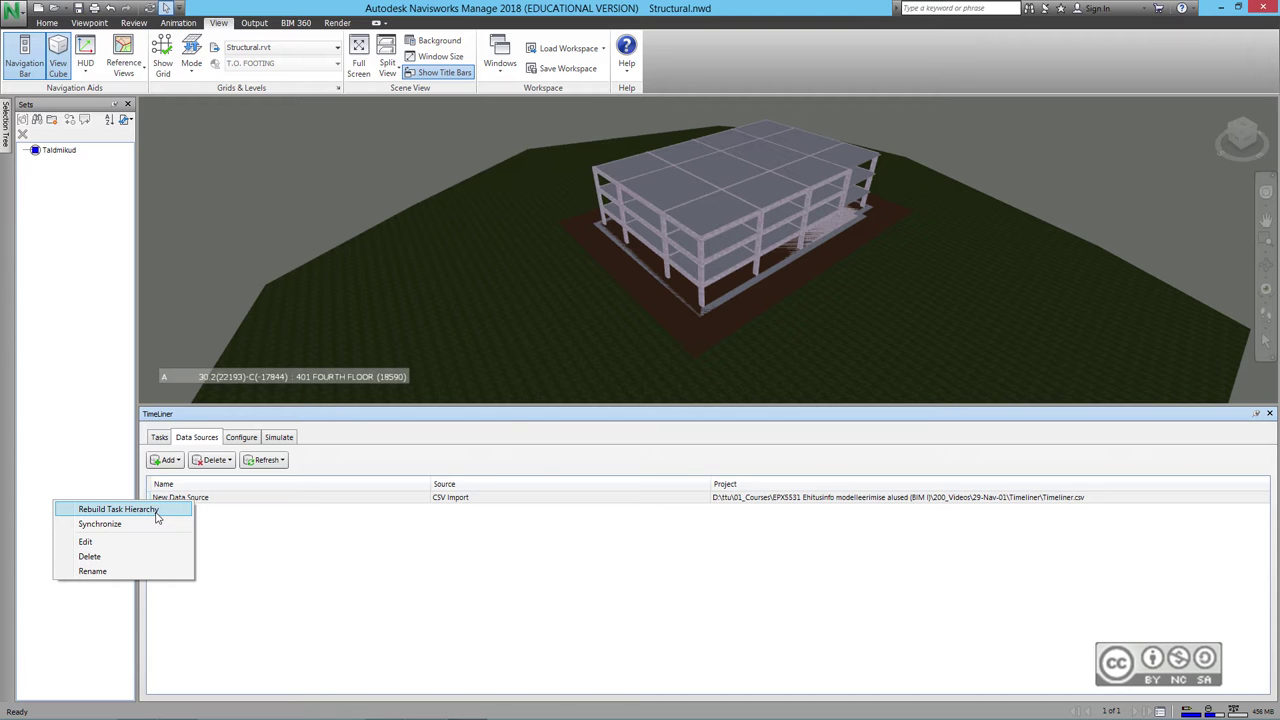
{"action": "left_click", "coordinate": [156, 510]}
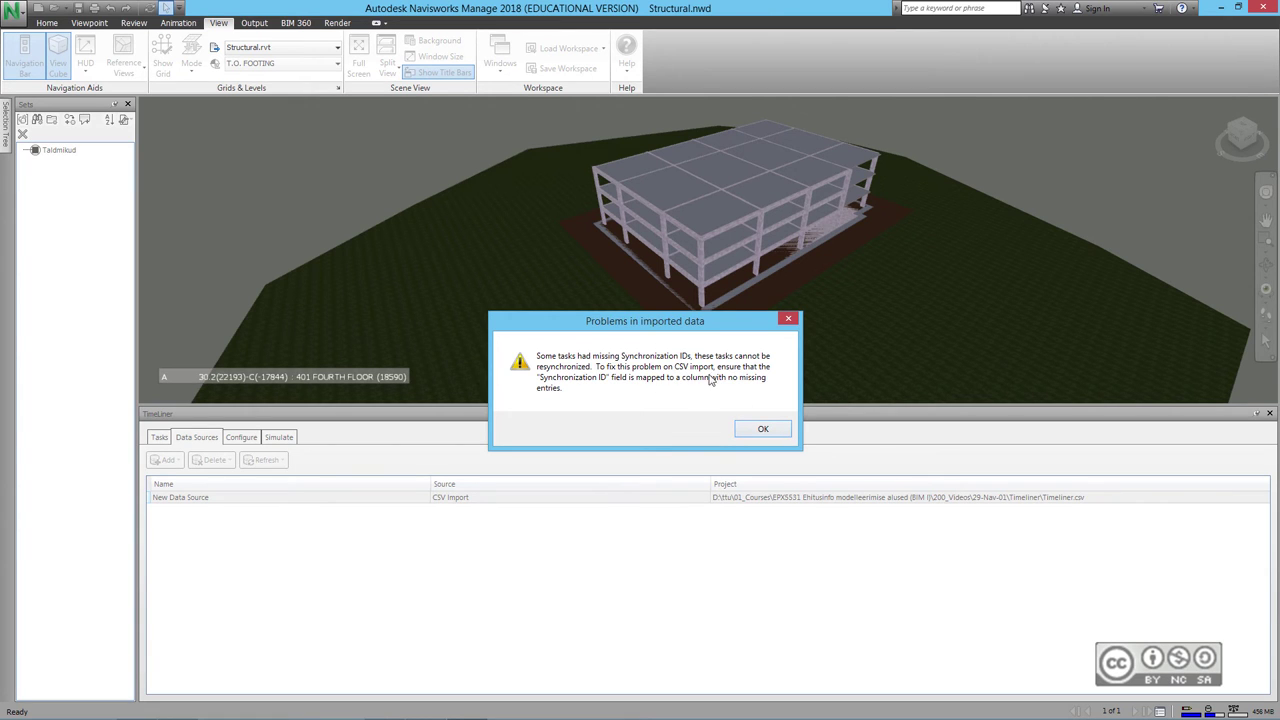
{"action": "left_click", "coordinate": [764, 430]}
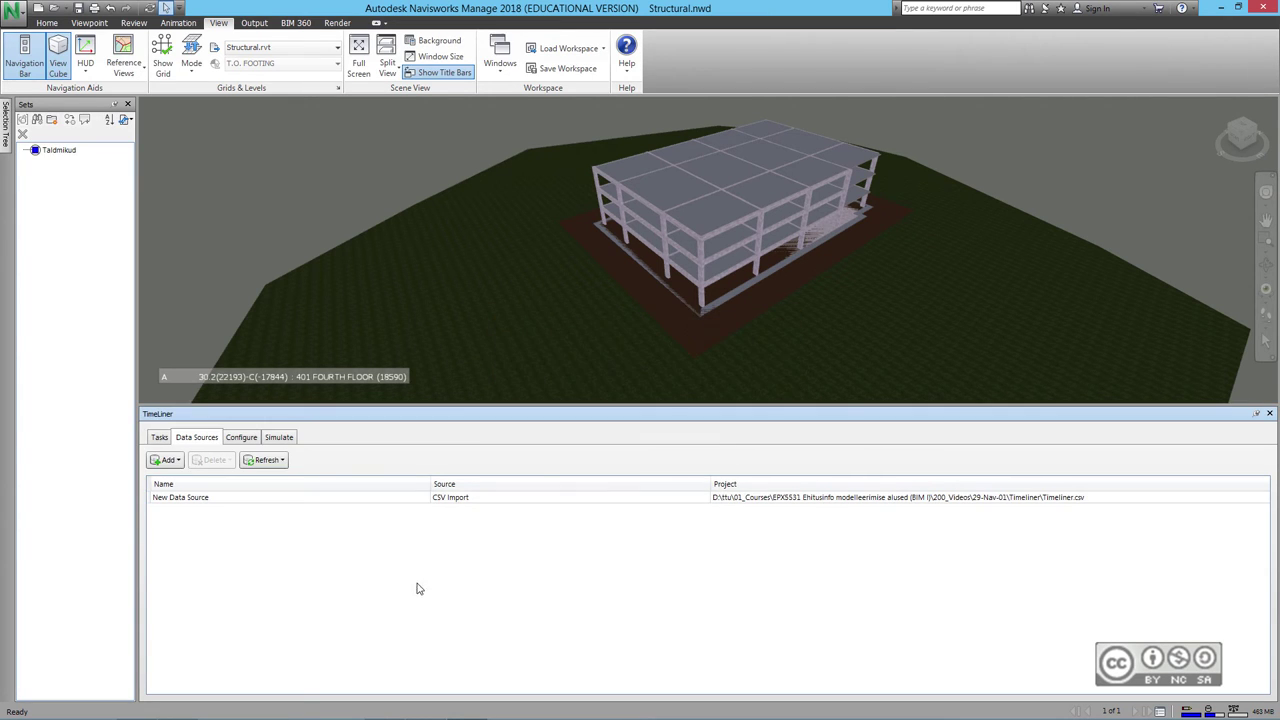
Show the TimeLiner task list and widen the Name column to fit the full names of the imported tasks
{"action": "left_click", "coordinate": [159, 438]}
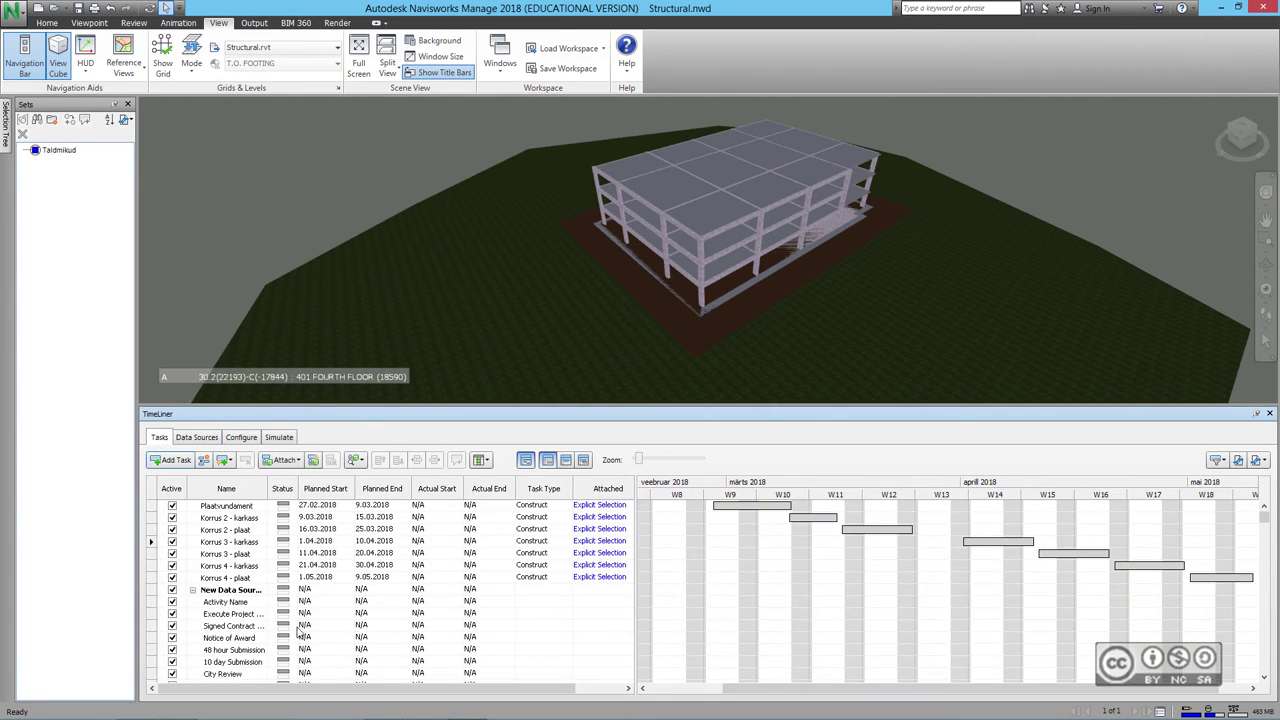
{"action": "left_click_drag", "start_coordinate": [327, 490], "coordinate": [329, 490]}
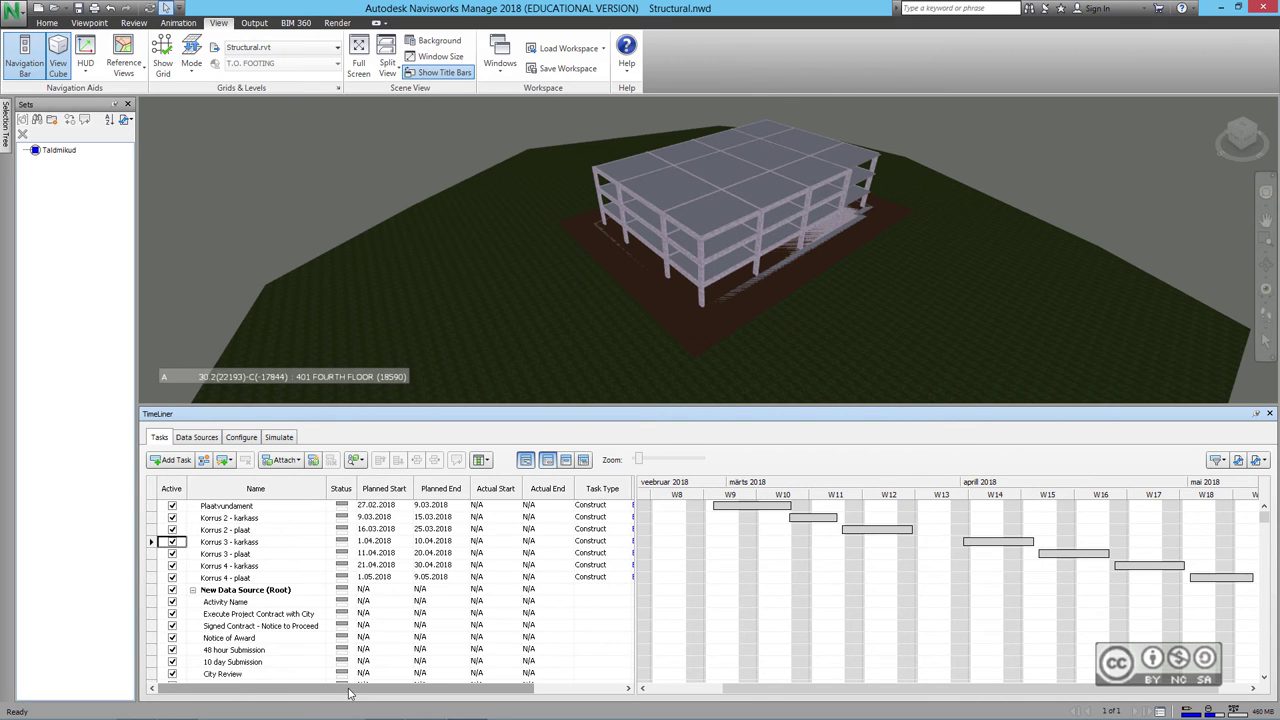
{"action": "left_click_drag", "start_coordinate": [349, 693], "coordinate": [488, 694]}
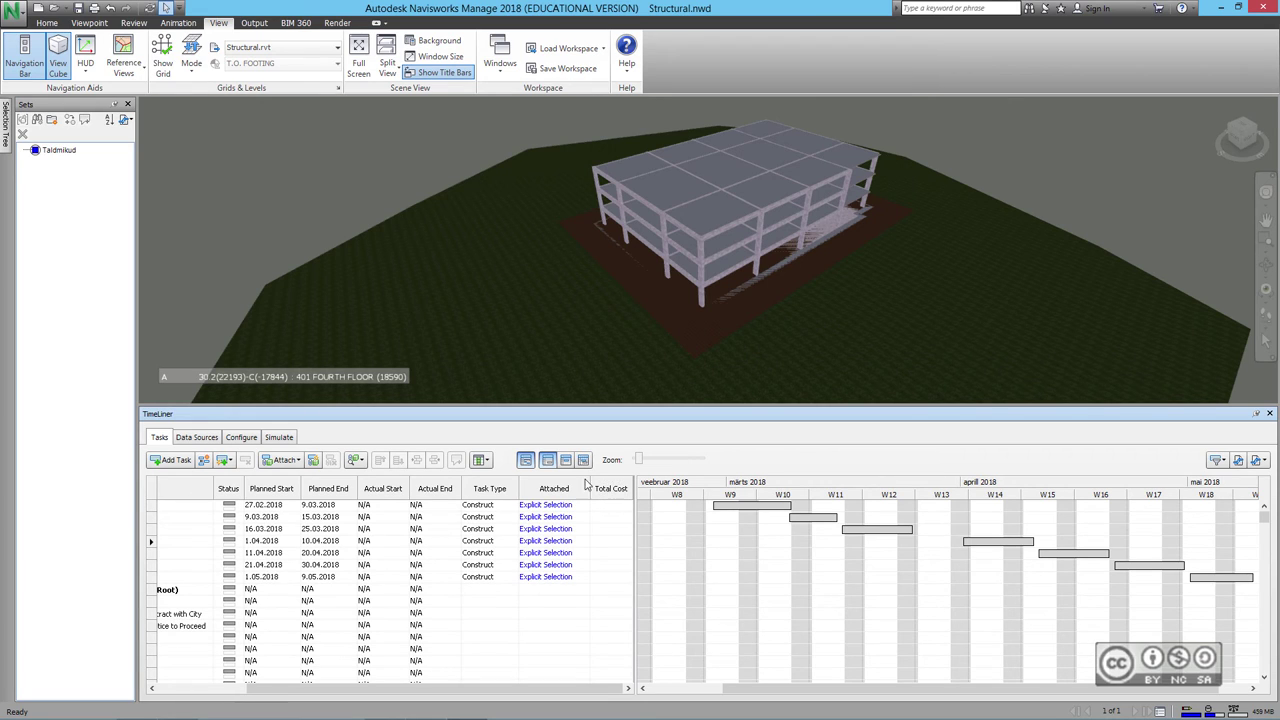
Review the columns available for the TimeLiner task list, including the user fields, without changing the selection
{"action": "left_click", "coordinate": [481, 460]}
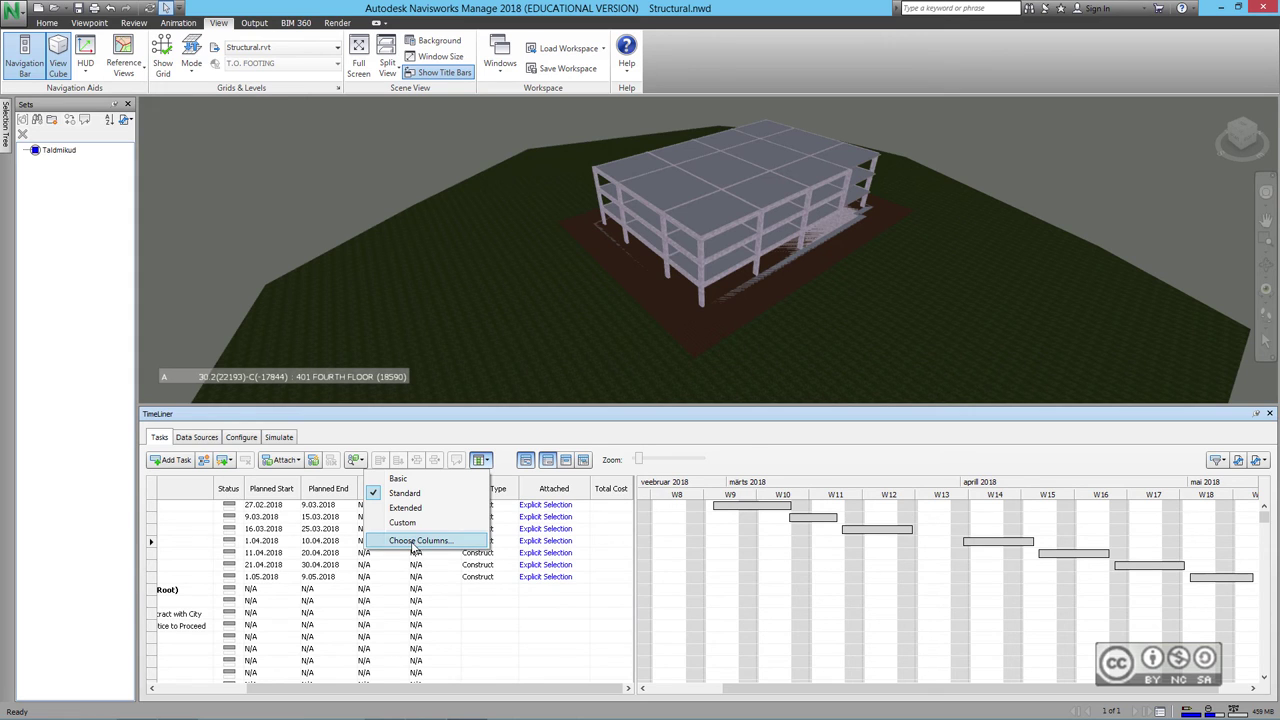
{"action": "left_click", "coordinate": [415, 540]}
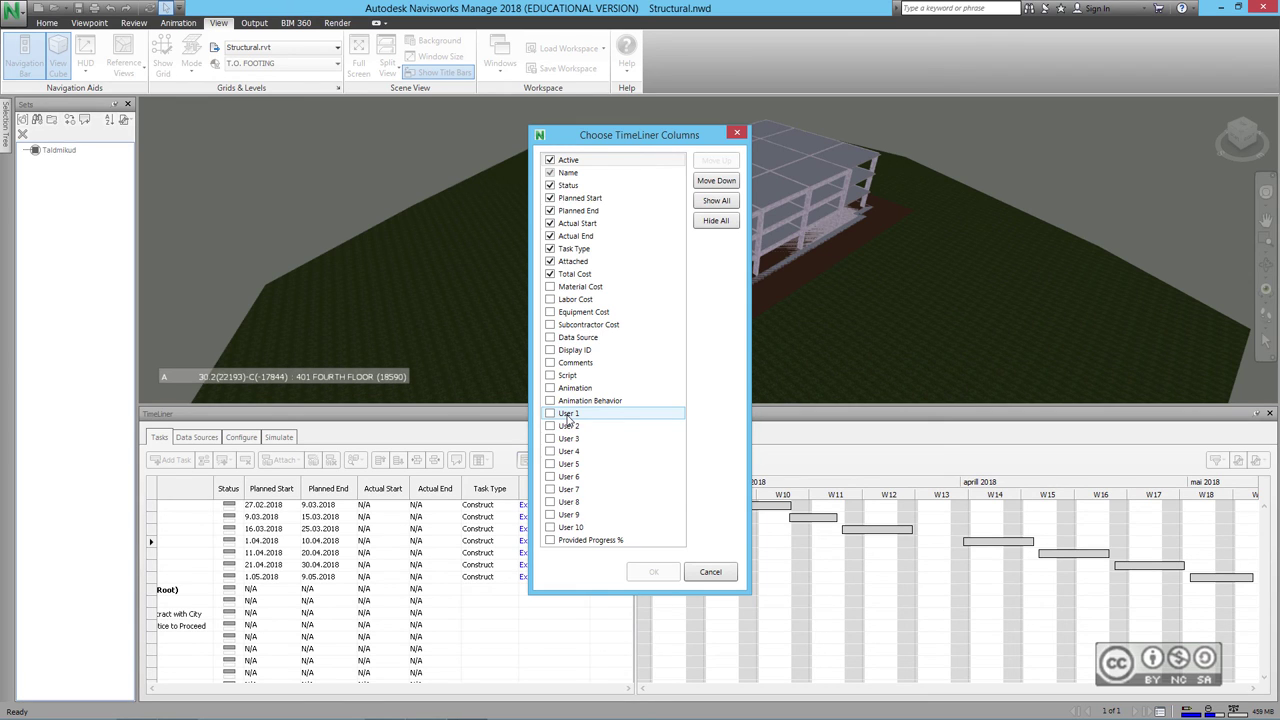
{"action": "left_click", "coordinate": [710, 571]}
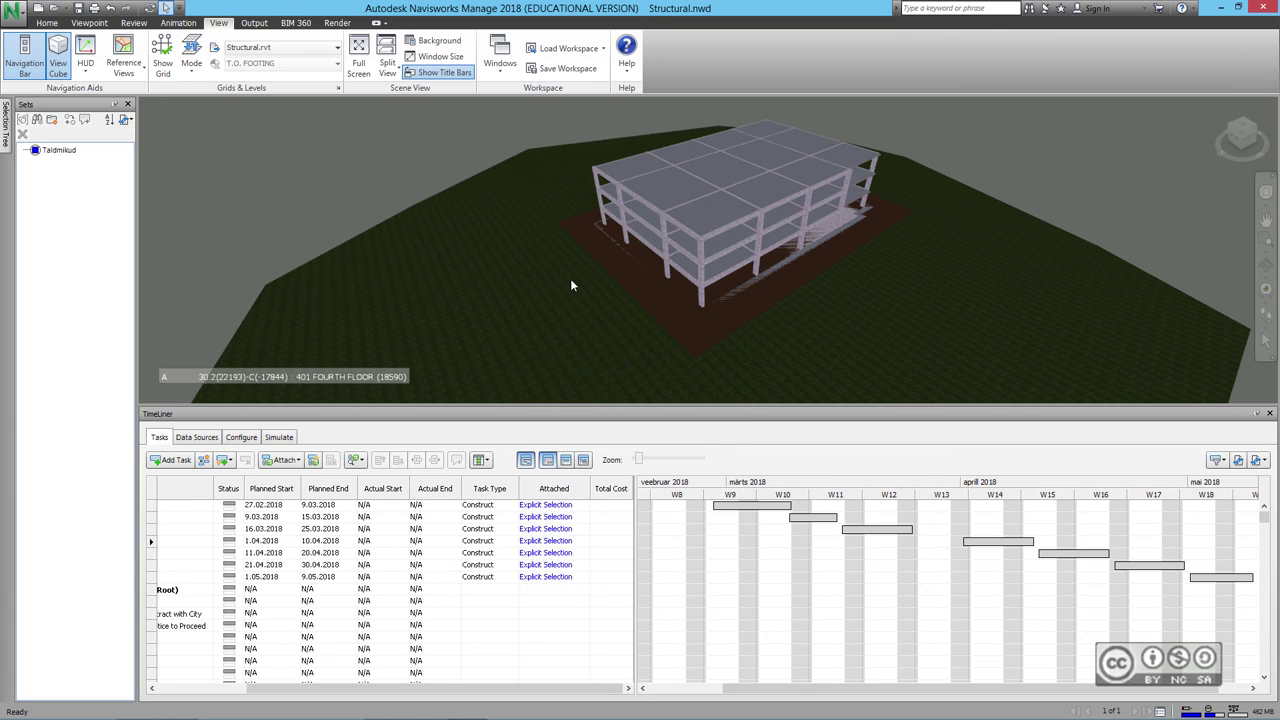